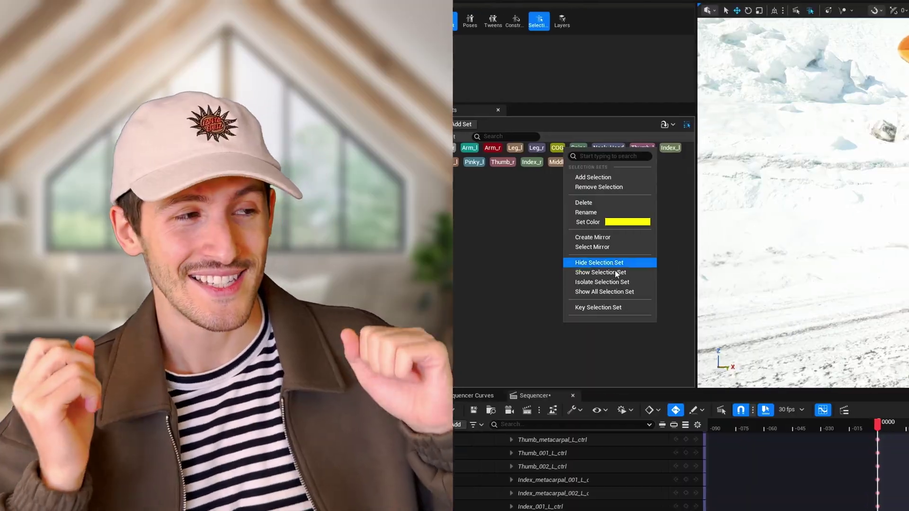
# - Show the chosen set's controls, then filter out both SKM_Cacto and SKM_Cacto2 from the Sets list
pyautogui.click(615, 281)
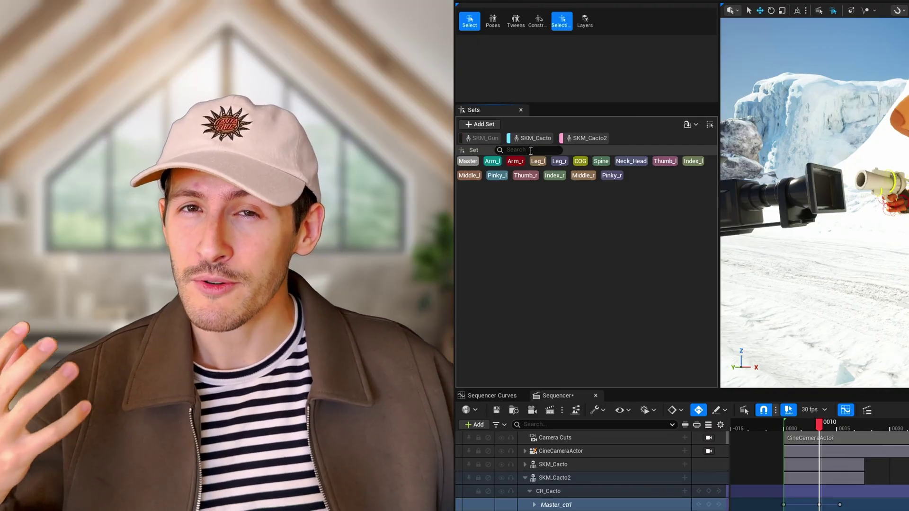
pyautogui.click(534, 139)
pyautogui.click(592, 138)
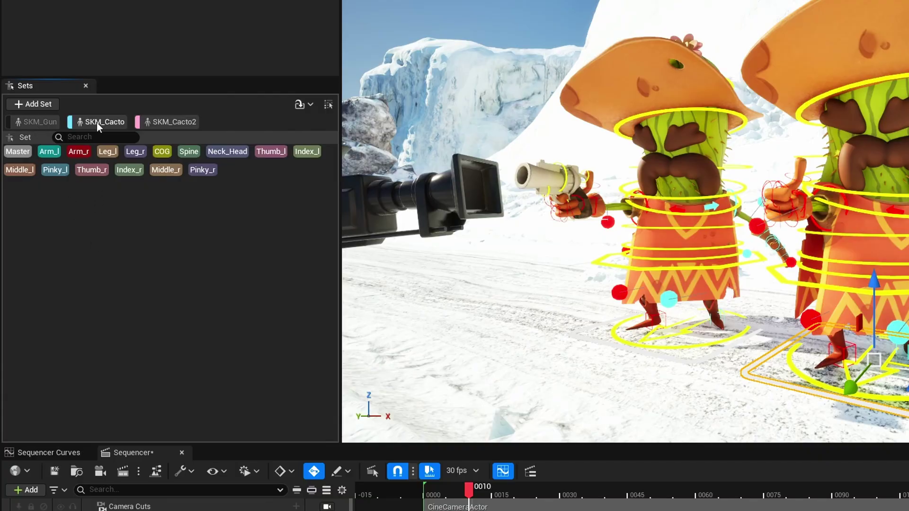
# - List only SKM_Cacto's sets and select the Spine and Neck_Head set controls
pyautogui.click(177, 123)
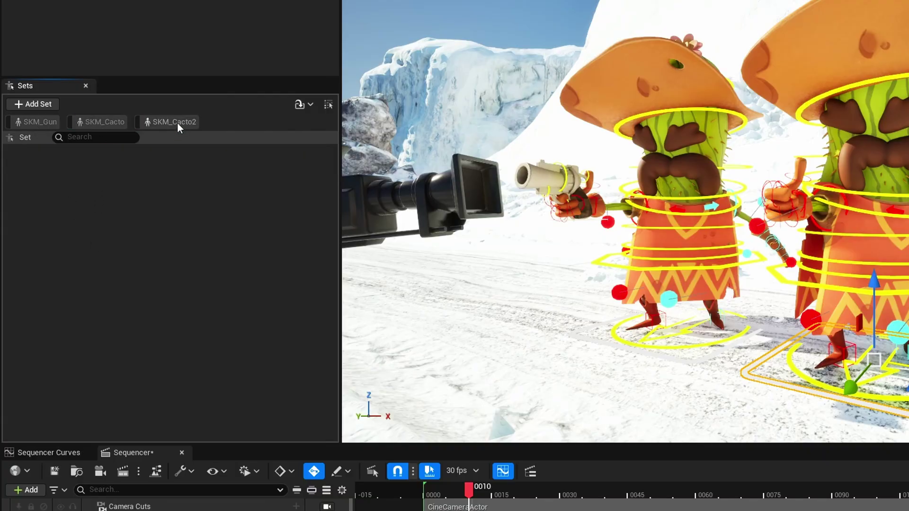
pyautogui.click(94, 124)
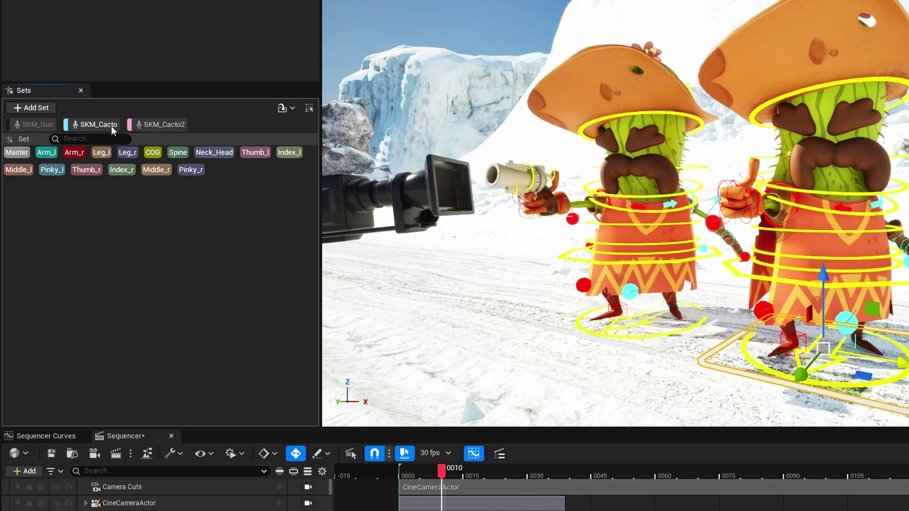
pyautogui.click(179, 152)
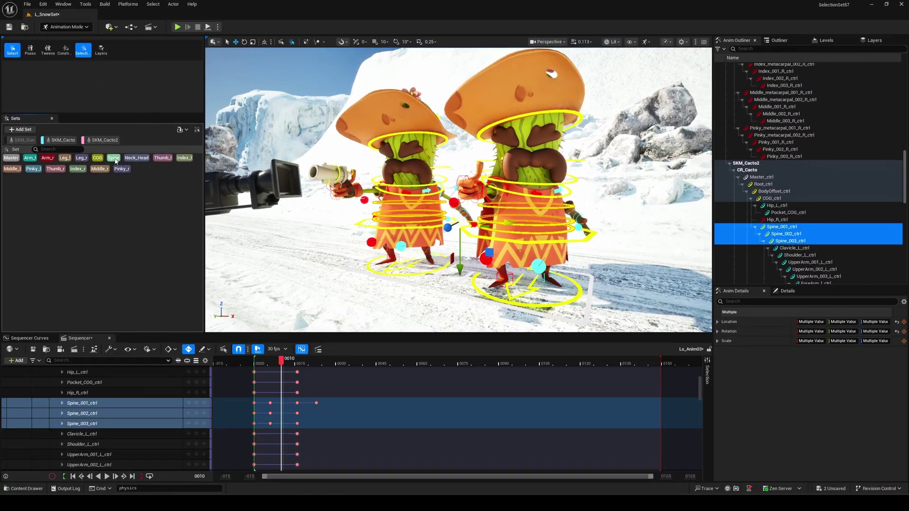
pyautogui.click(130, 159)
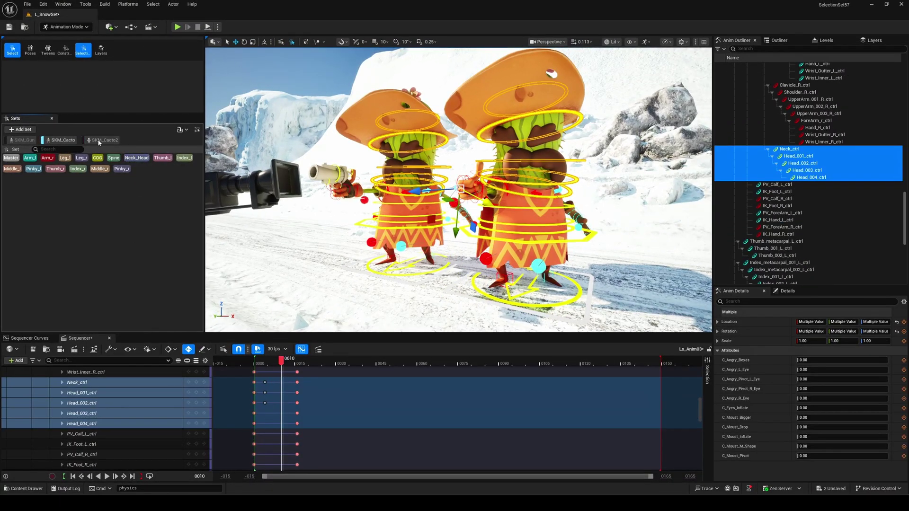
# - Zoom in on the hands and show the Thumb_l and Index_l finger controls
pyautogui.rightClick(134, 159)
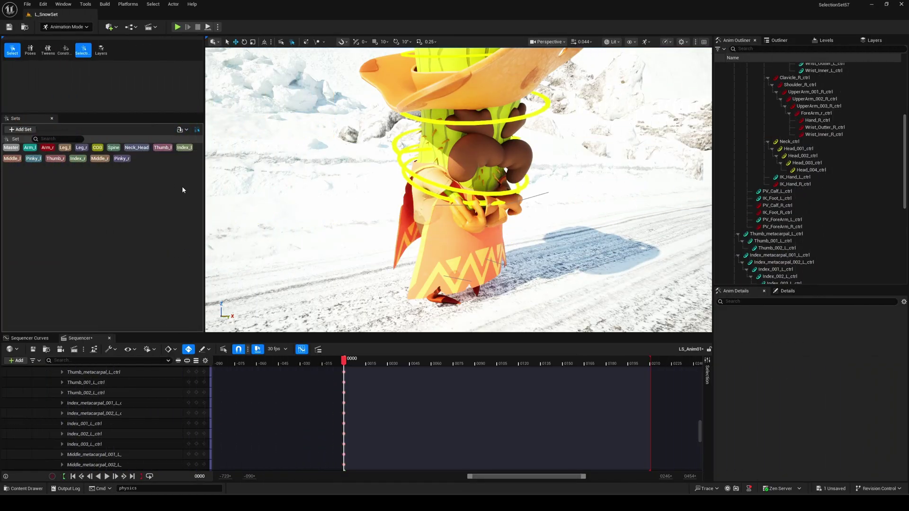
pyautogui.keyDown('alt'); pyautogui.moveTo(396, 222); pyautogui.dragTo(455, 220, button='right'); pyautogui.keyUp('alt')
pyautogui.keyDown('alt'); pyautogui.moveTo(396, 223); pyautogui.dragTo(403, 203); pyautogui.keyUp('alt')
pyautogui.rightClick(163, 148)
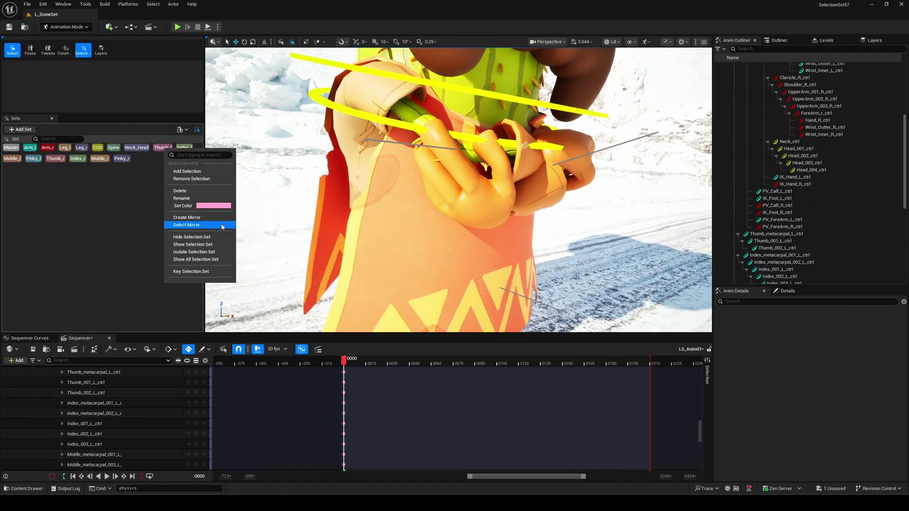
pyautogui.click(201, 251)
pyautogui.rightClick(184, 148)
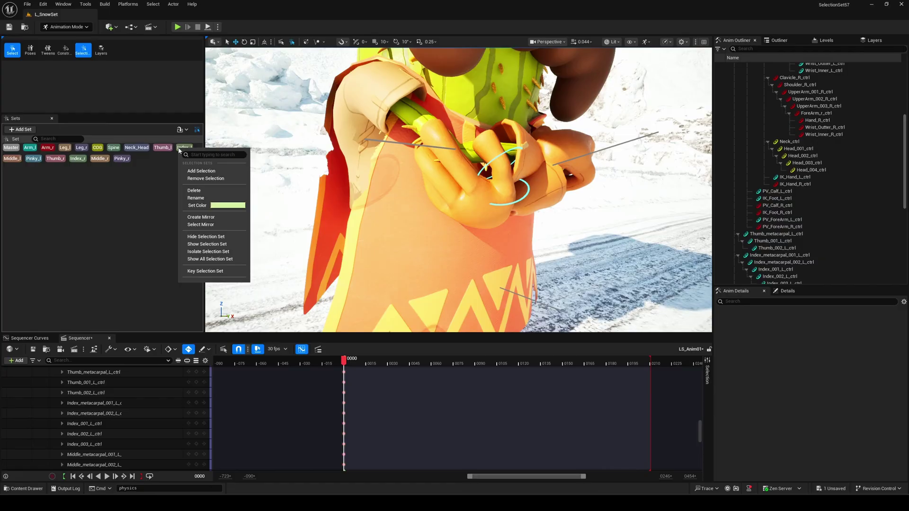
pyautogui.click(209, 247)
# - Isolate Middle_l, change Pinky_l visibility, then show all selection sets again
pyautogui.rightClick(11, 159)
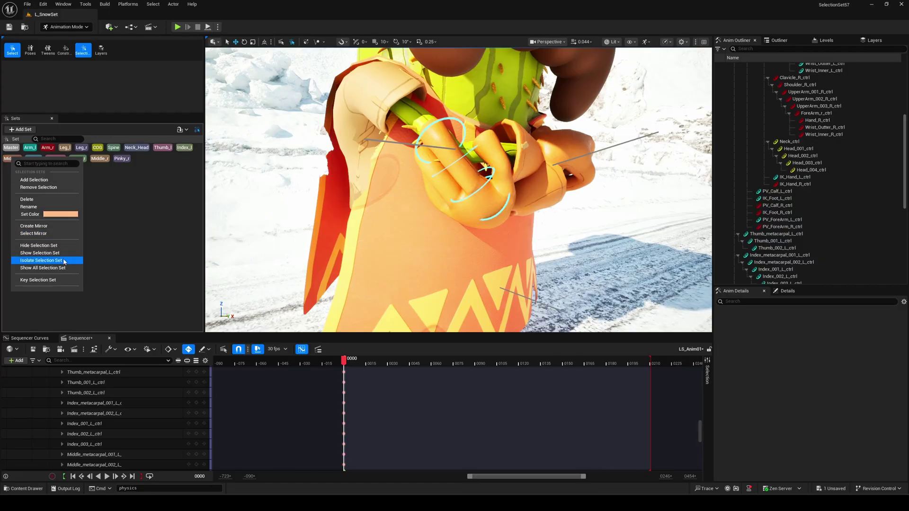
pyautogui.click(64, 260)
pyautogui.rightClick(33, 159)
pyautogui.click(74, 268)
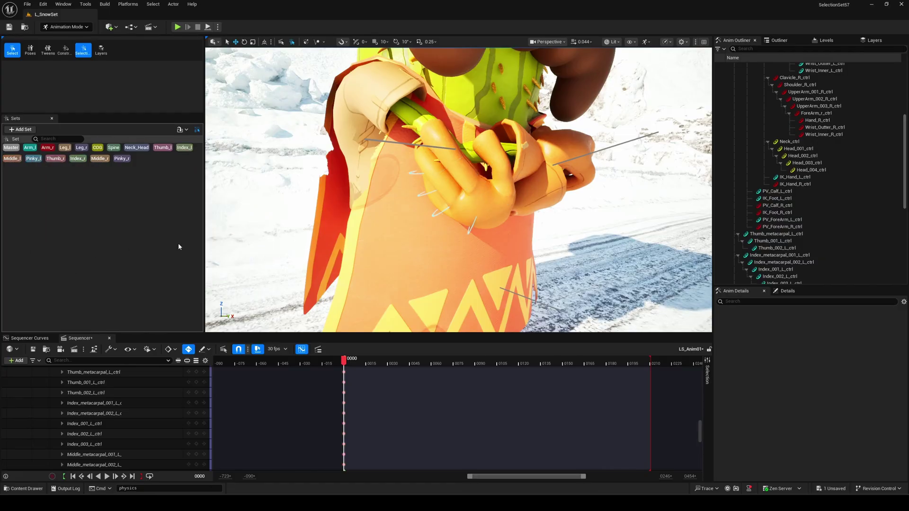
pyautogui.rightClick(114, 148)
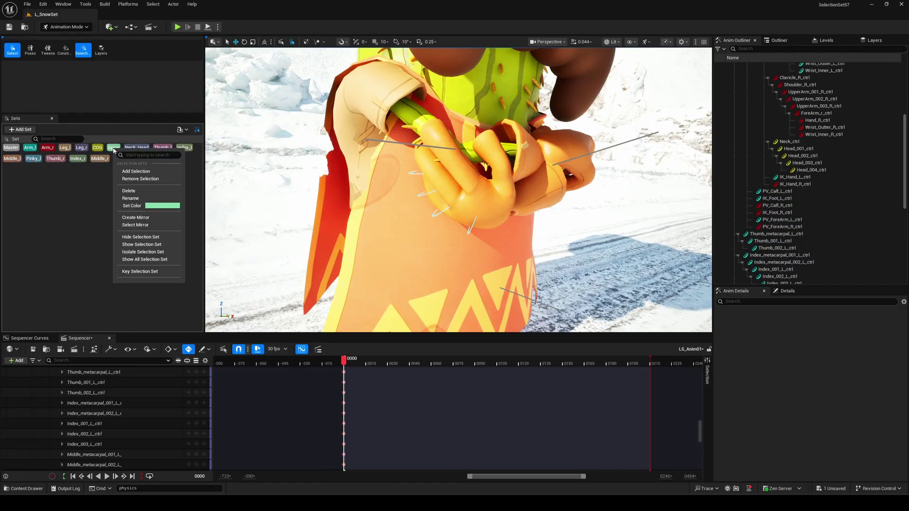
pyautogui.click(148, 260)
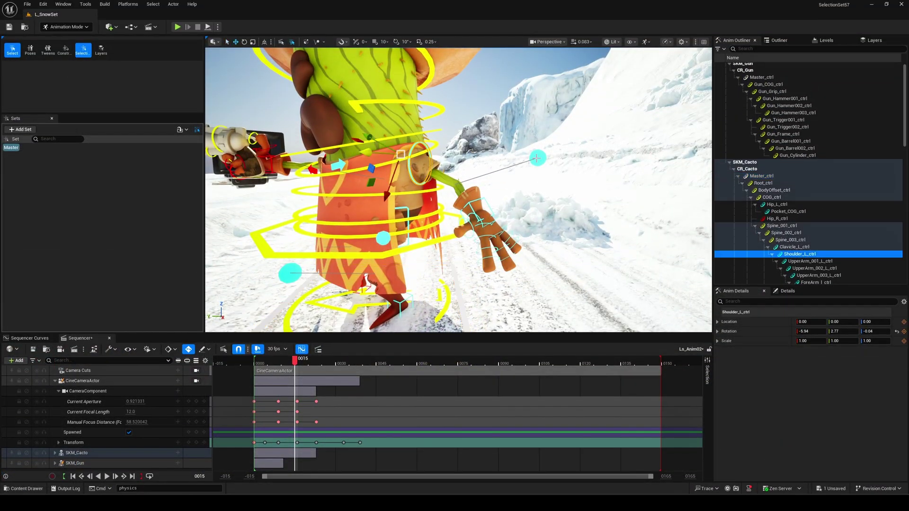
# - Select PV_ForeArm_L, IK_Hand_L and Thumb_metacarpal_L_ctrl through Pinky_003_L_ctrl
pyautogui.click(537, 157)
pyautogui.keyDown('shift'); pyautogui.click(484, 196); pyautogui.keyUp('shift')
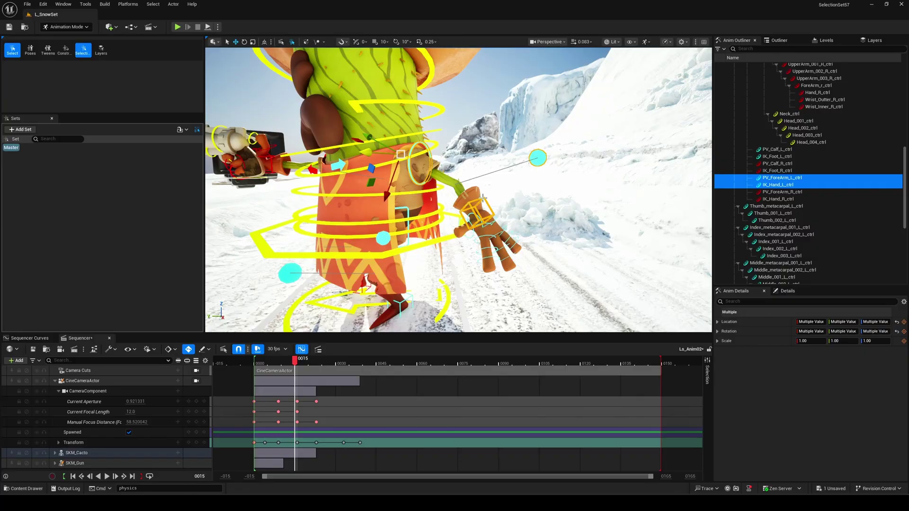
pyautogui.scroll(-1, 755, 217)
pyautogui.keyDown('ctrl'); pyautogui.click(777, 184); pyautogui.keyUp('ctrl')
pyautogui.scroll(-2, 782, 214)
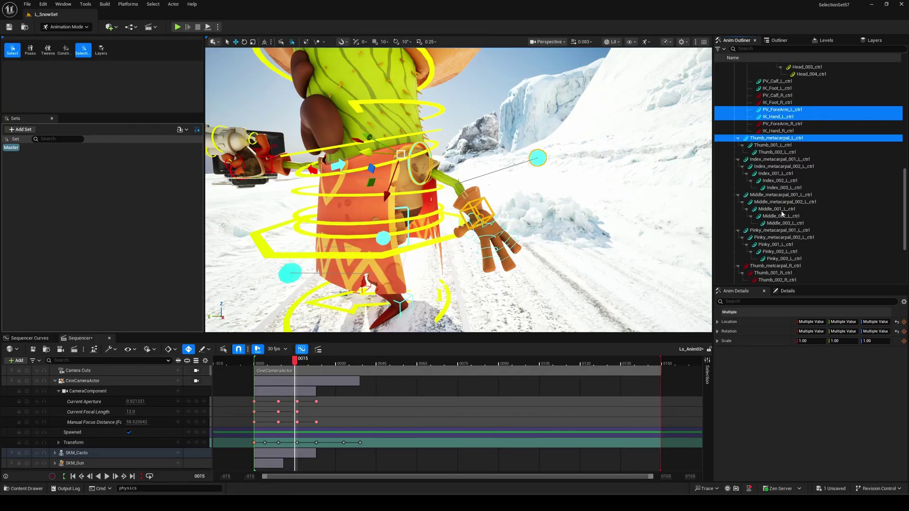
pyautogui.keyDown('shift'); pyautogui.click(787, 259); pyautogui.keyUp('shift')
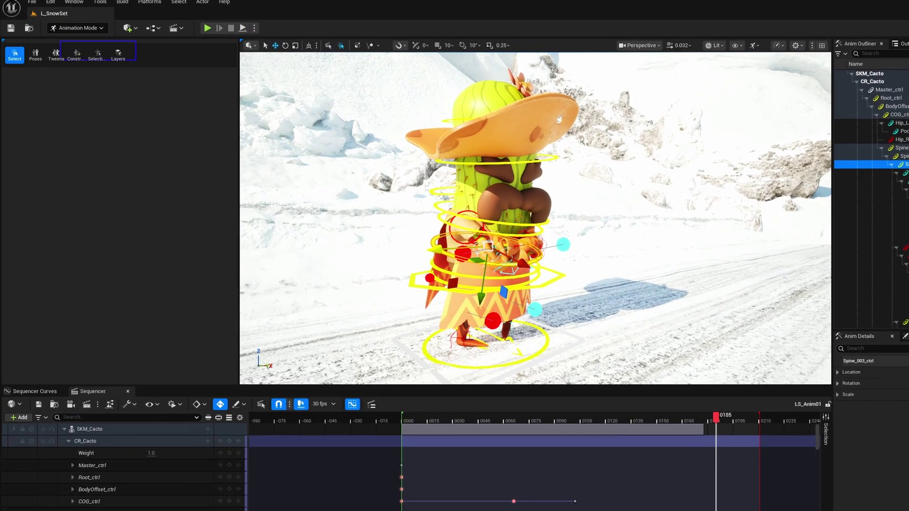
# - Open the constraining tools and browse Constraints and Snapper, ending on the Spaces page
pyautogui.keyDown('ctrl'); pyautogui.moveTo(51, 38); pyautogui.dragTo(132, 59); pyautogui.keyUp('ctrl')
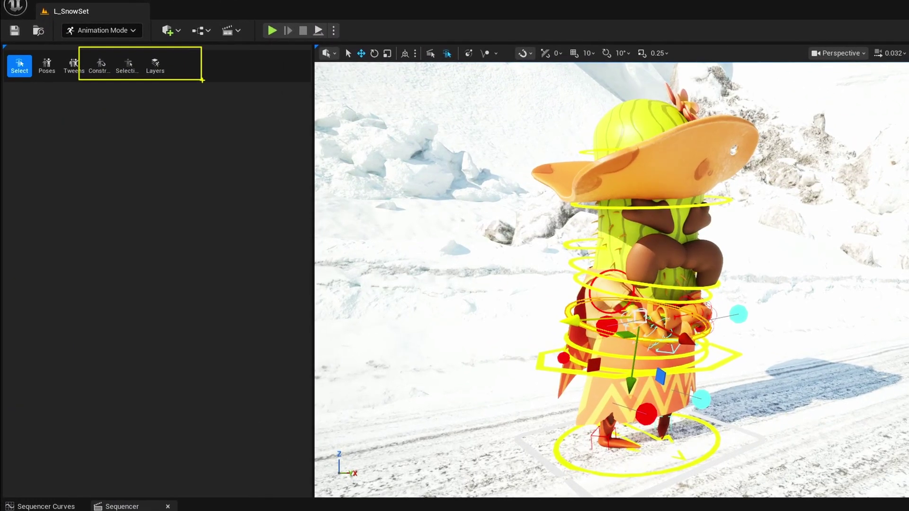
pyautogui.click(95, 72)
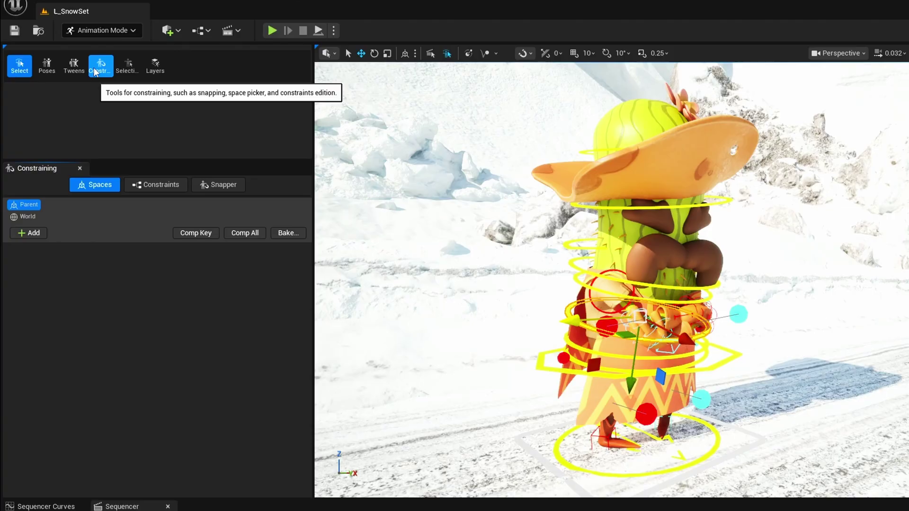
pyautogui.click(145, 188)
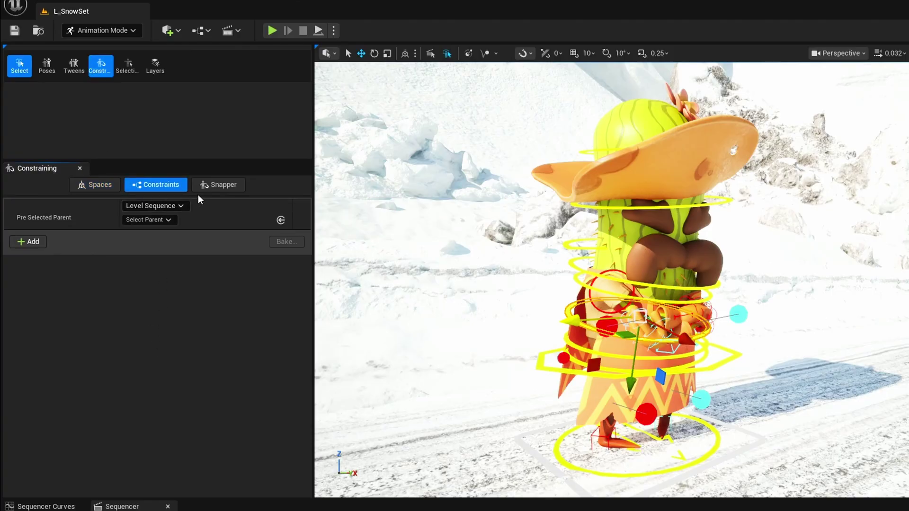
pyautogui.click(218, 185)
pyautogui.click(163, 185)
pyautogui.click(106, 186)
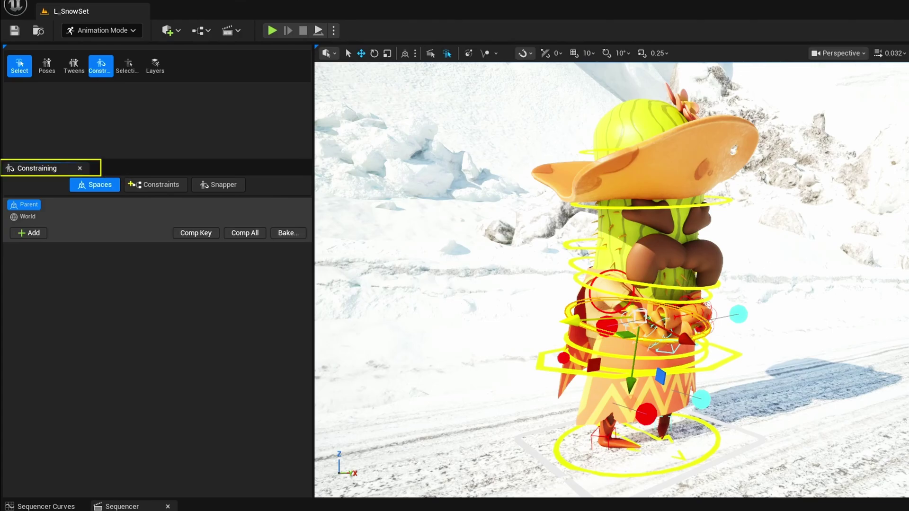
# - Open the Selection Sets panel and briefly toggle animation Layers on and off
pyautogui.click(121, 69)
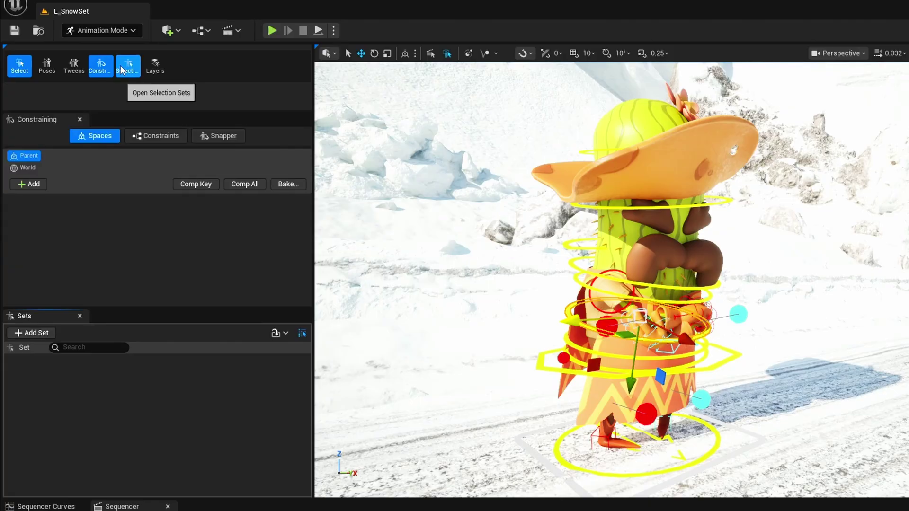
pyautogui.click(149, 69)
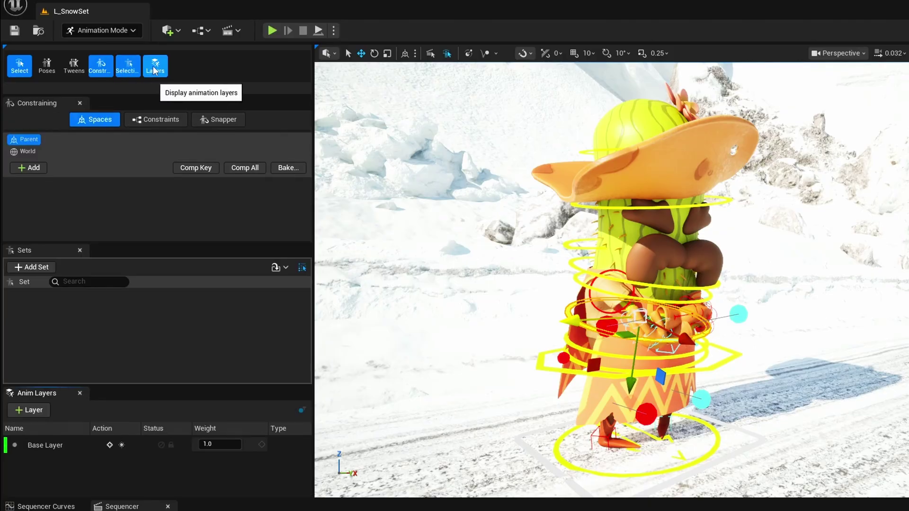
pyautogui.click(152, 68)
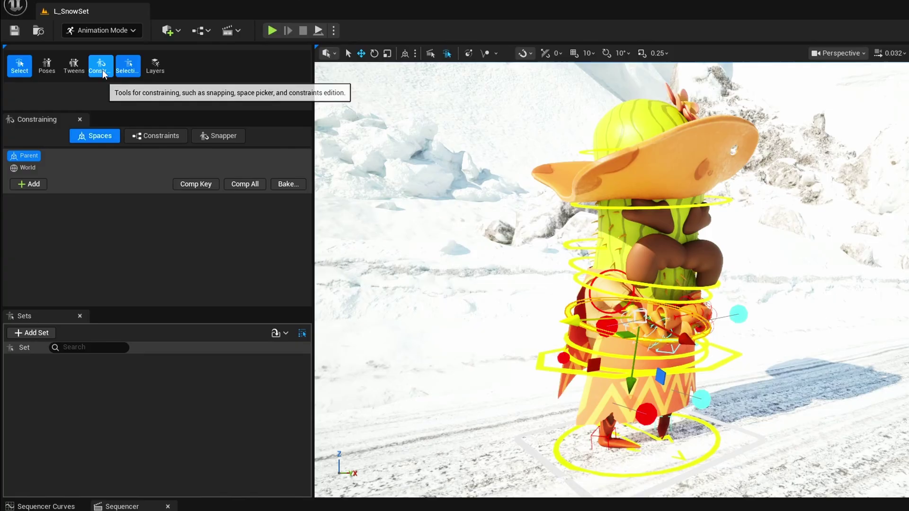
# - Close the constraining tools, select Master_ctrl and add it as a set named Master
pyautogui.click(100, 72)
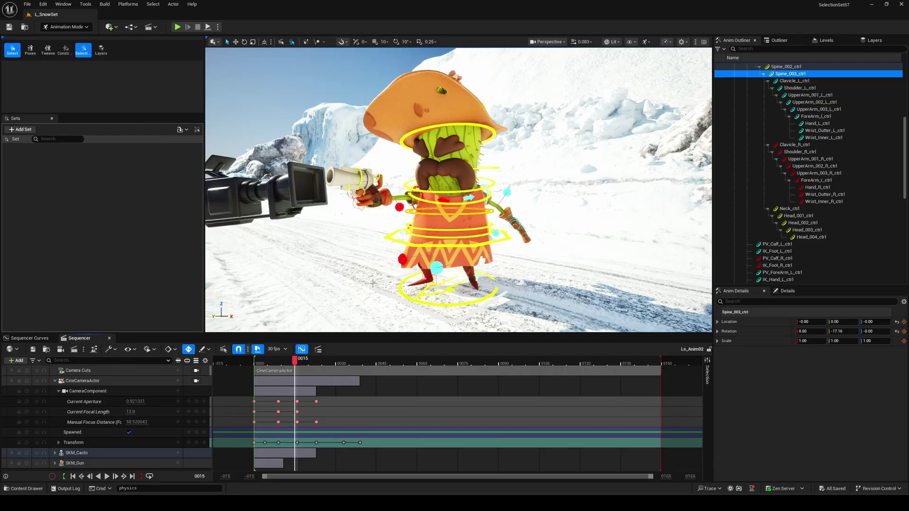
pyautogui.moveTo(459, 189); pyautogui.dragTo(462, 223, button='right')
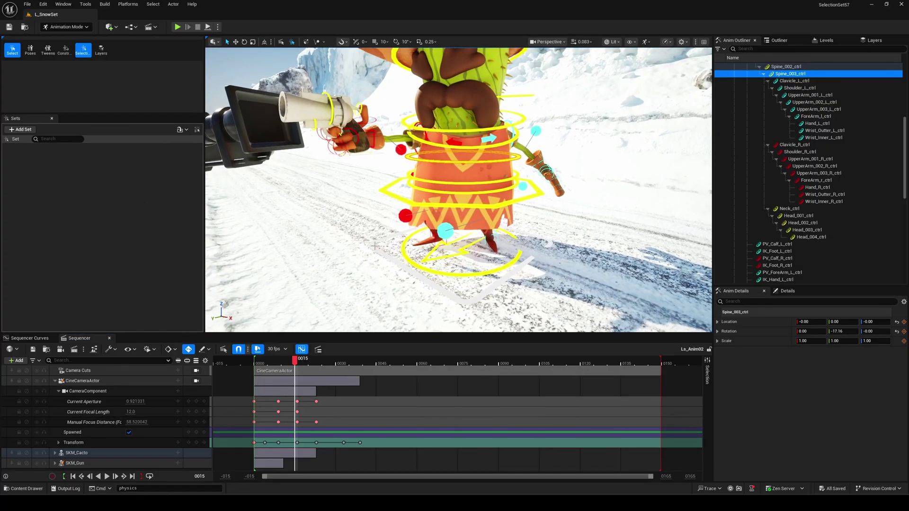
pyautogui.click(373, 245)
pyautogui.moveTo(372, 246); pyautogui.dragTo(372, 230, button='right')
pyautogui.click(21, 130)
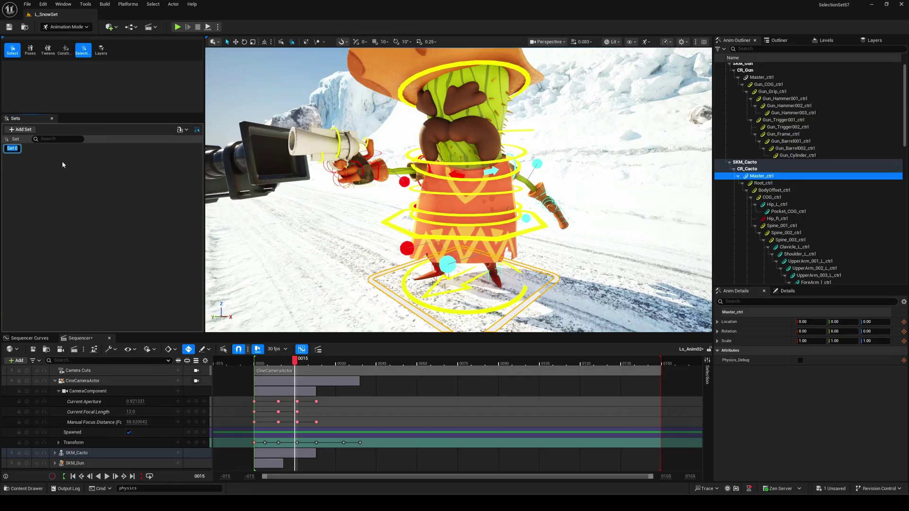
pyautogui.write('Master')
pyautogui.press('Return')
# - Clear the selection and reselect Master_ctrl through the Master set
pyautogui.moveTo(310, 143); pyautogui.dragTo(314, 148, button='right')
pyautogui.click(345, 214)
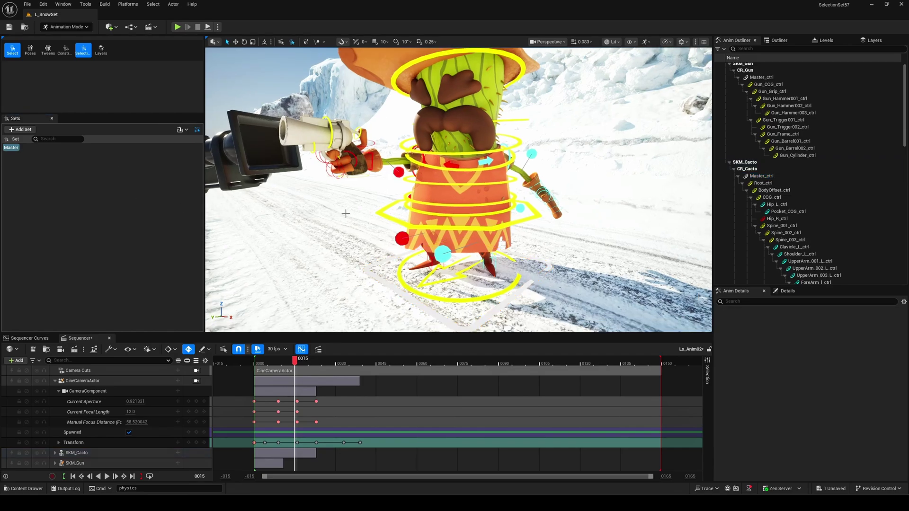
pyautogui.click(15, 149)
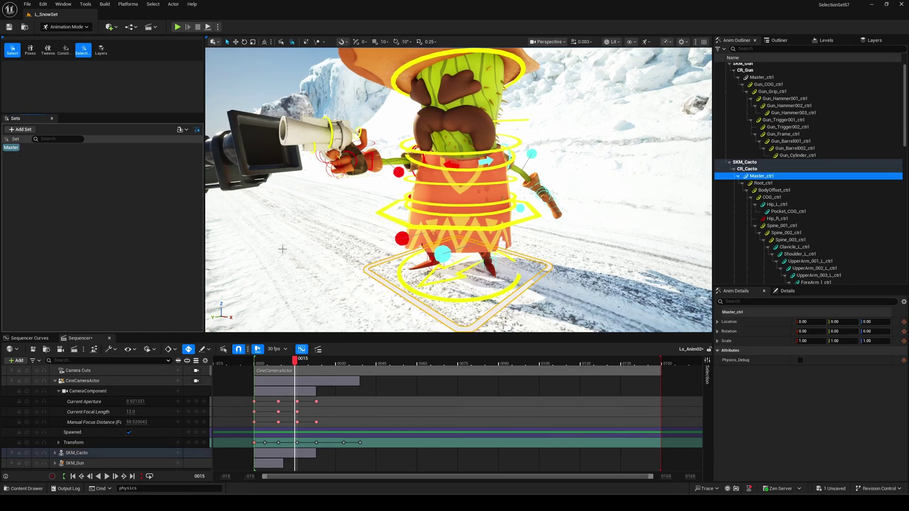
# - Select Shoulder_L, PV_ForeArm_L, IK_Hand_L and all left finger controls
pyautogui.keyDown('alt'); pyautogui.moveTo(282, 249); pyautogui.dragTo(351, 184); pyautogui.keyUp('alt')
pyautogui.click(409, 166)
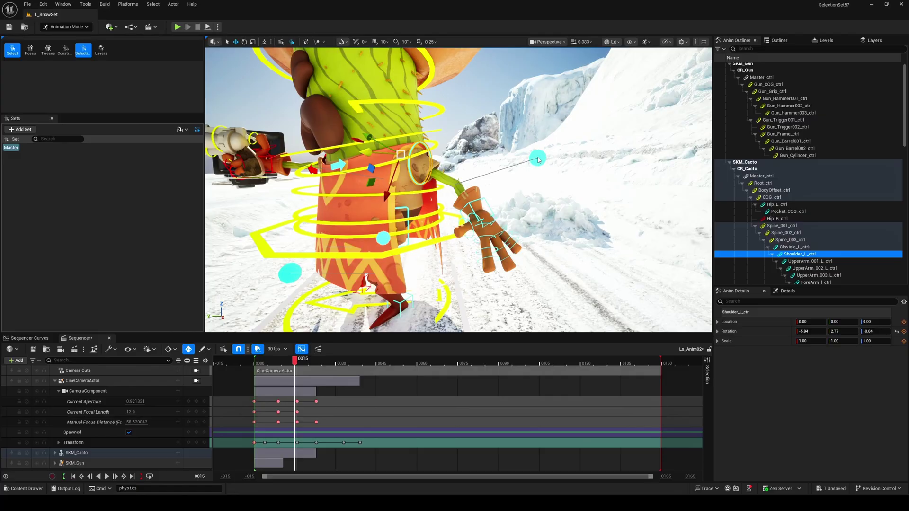
pyautogui.keyDown('shift'); pyautogui.click(537, 158); pyautogui.keyUp('shift')
pyautogui.keyDown('shift'); pyautogui.click(483, 198); pyautogui.keyUp('shift')
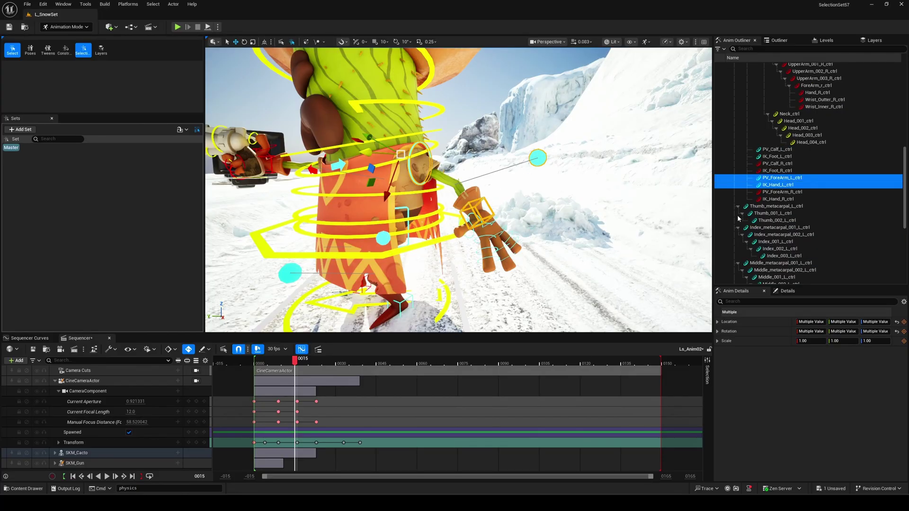
pyautogui.scroll(-2, 775, 187)
pyautogui.keyDown('ctrl'); pyautogui.click(775, 186); pyautogui.keyUp('ctrl')
pyautogui.scroll(-4, 775, 188)
pyautogui.keyDown('shift'); pyautogui.click(786, 259); pyautogui.keyUp('shift')
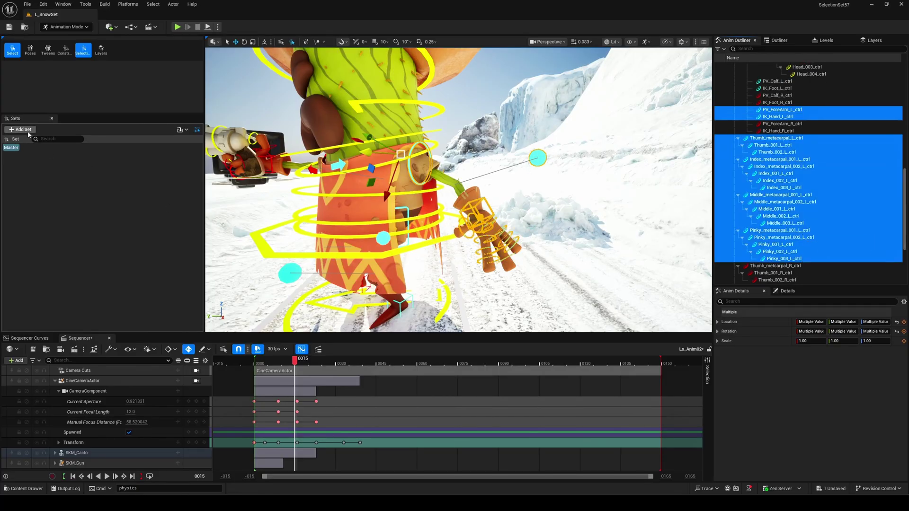
# - Name the new set Arm_l, then test selecting the Master and Arm_l sets
pyautogui.write('Arm_l')
pyautogui.press('Return')
pyautogui.keyDown('alt'); pyautogui.moveTo(454, 135); pyautogui.dragTo(483, 137); pyautogui.keyUp('alt')
pyautogui.click(368, 194)
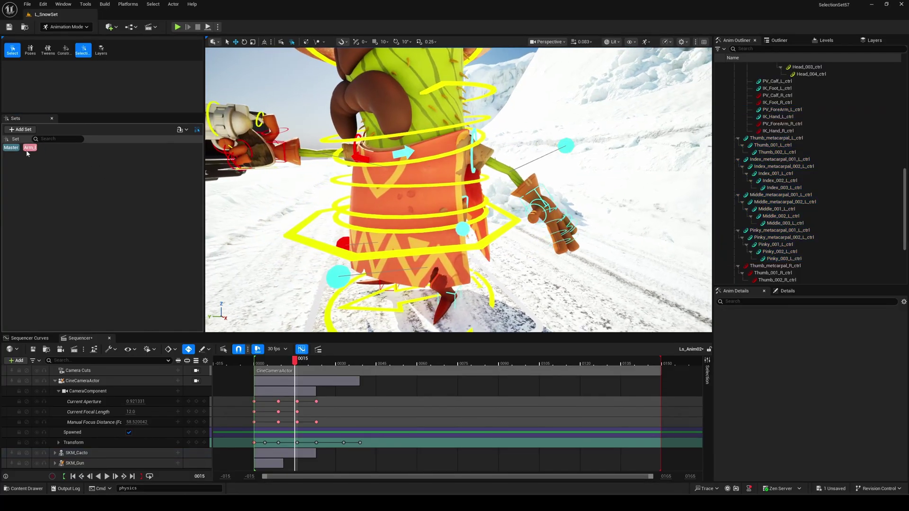
pyautogui.click(11, 148)
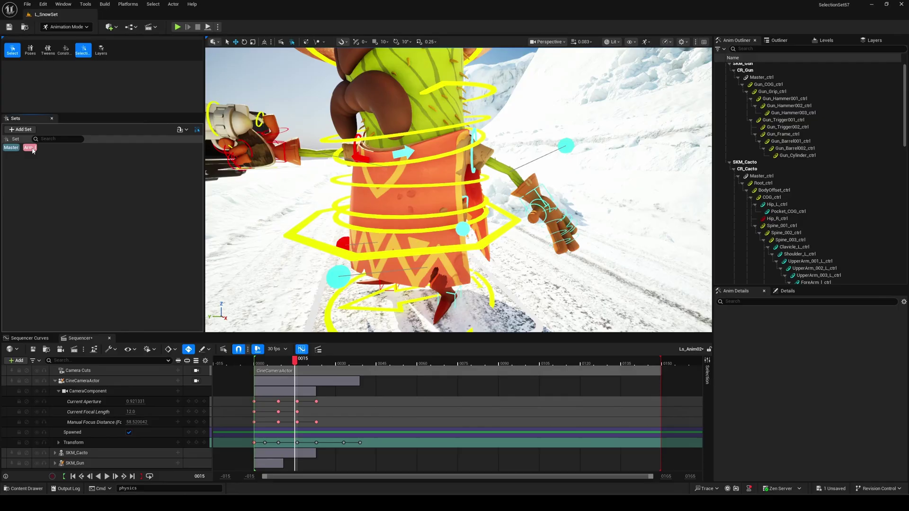
pyautogui.click(29, 148)
# - Select Arm_l's mirrored controls, then create the mirrored set Arm_r from Arm_l
pyautogui.rightClick(30, 148)
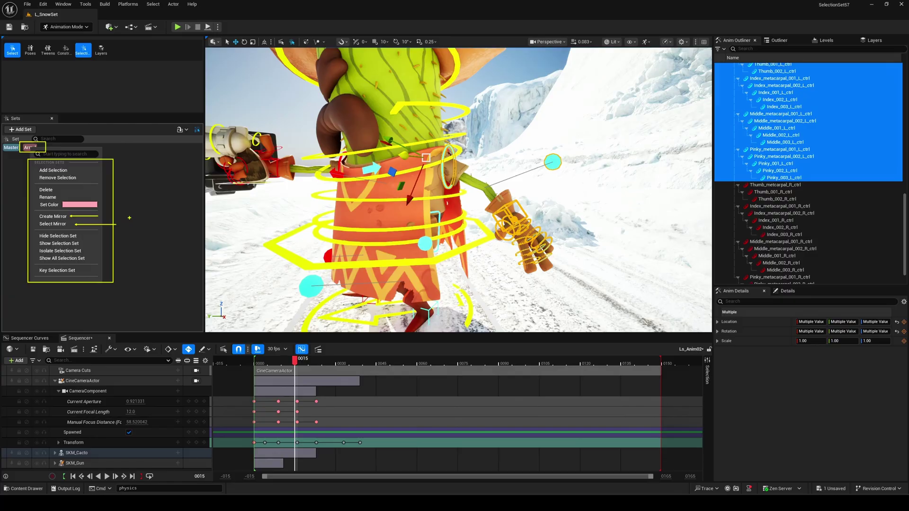
pyautogui.click(53, 224)
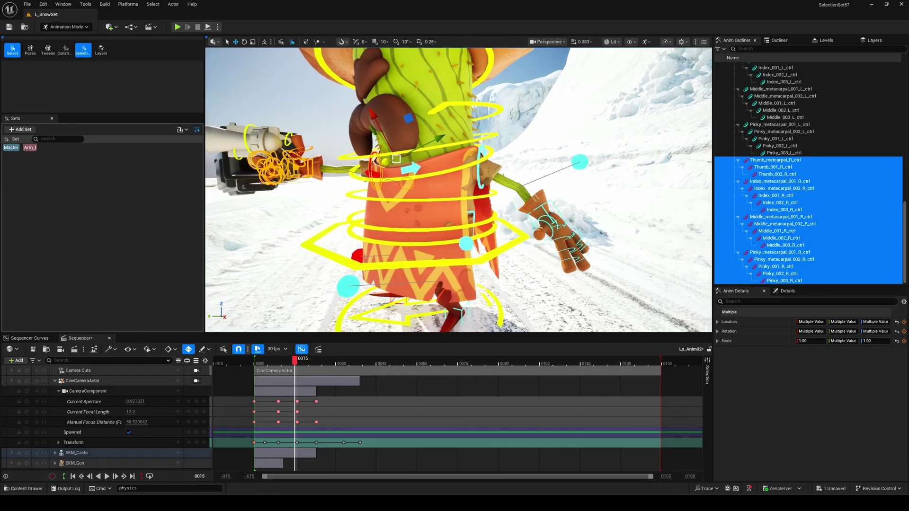
pyautogui.rightClick(29, 148)
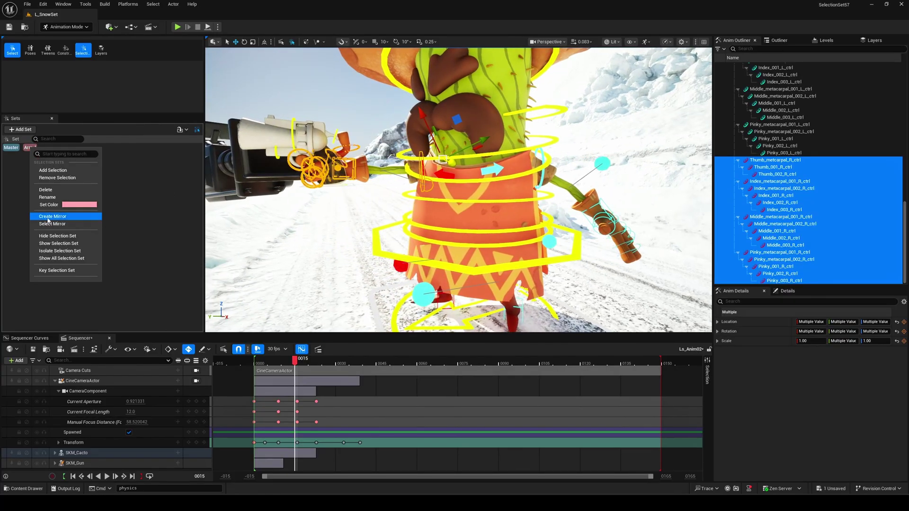
pyautogui.click(59, 218)
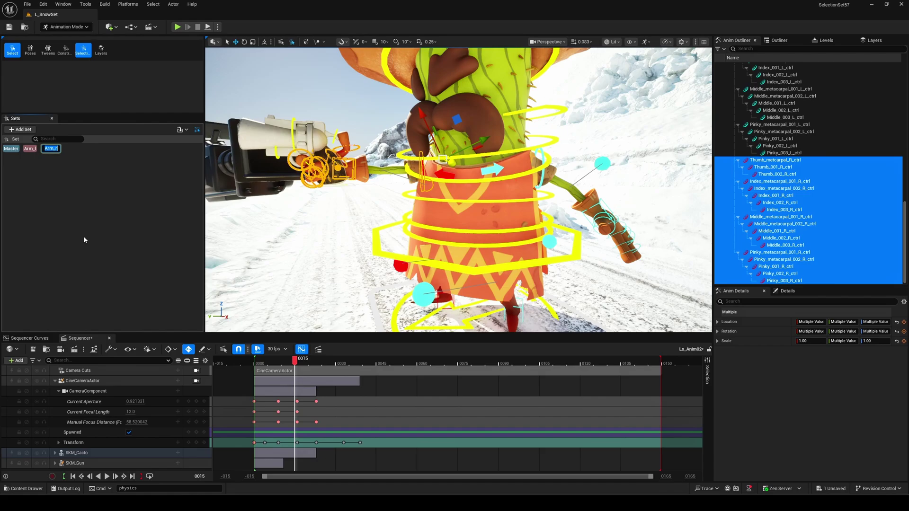
pyautogui.press('Return')
pyautogui.click(29, 148)
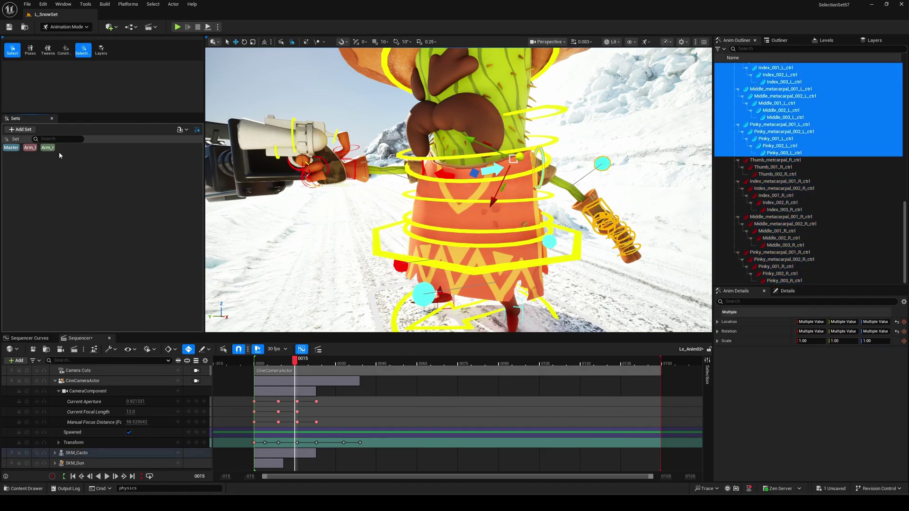
pyautogui.click(53, 149)
pyautogui.click(29, 150)
pyautogui.click(48, 148)
pyautogui.click(31, 149)
pyautogui.click(15, 149)
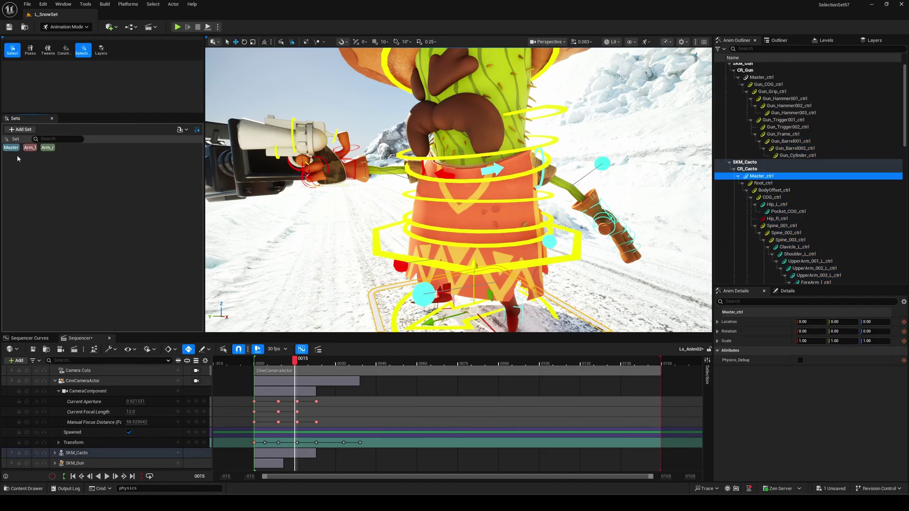
pyautogui.moveTo(294, 362); pyautogui.dragTo(278, 362)
pyautogui.click(256, 365)
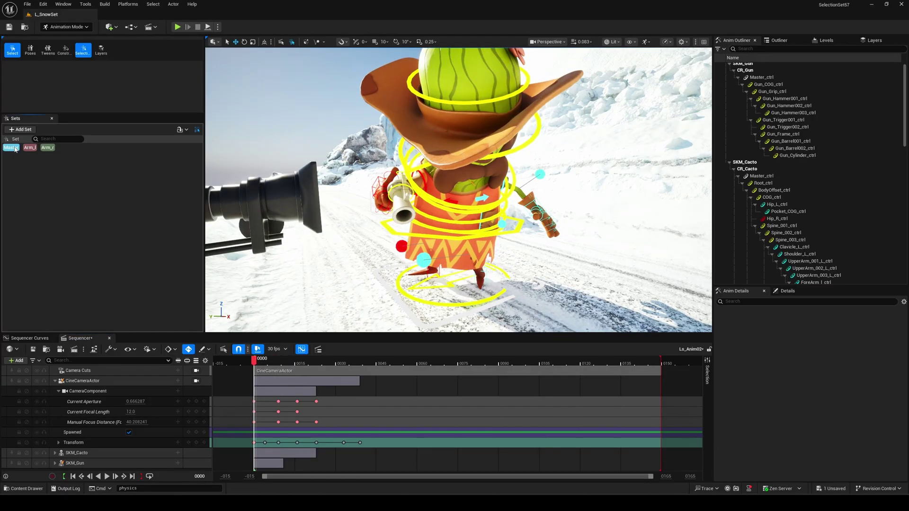
pyautogui.click(30, 148)
pyautogui.keyDown('shift'); pyautogui.click(47, 147); pyautogui.keyUp('shift')
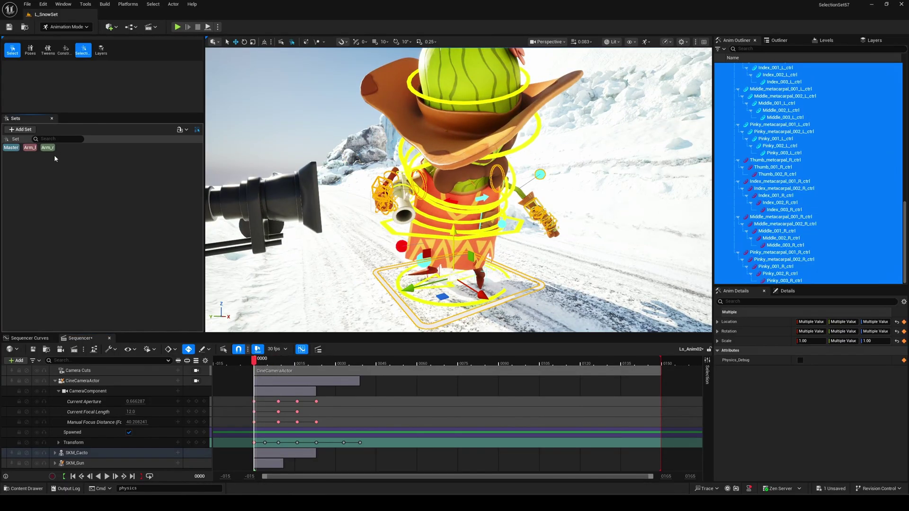
pyautogui.keyDown('ctrl'); pyautogui.click(30, 149); pyautogui.keyUp('ctrl')
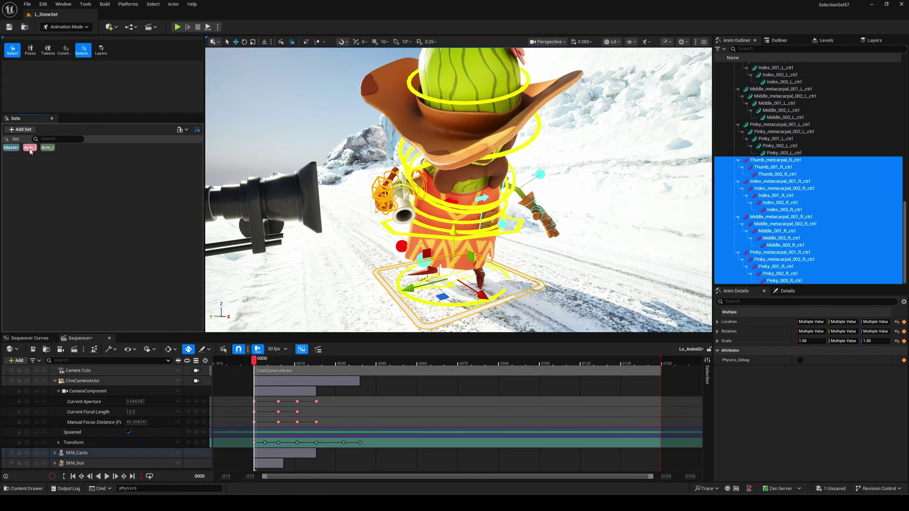
pyautogui.keyDown('ctrl'); pyautogui.click(51, 149); pyautogui.keyUp('ctrl')
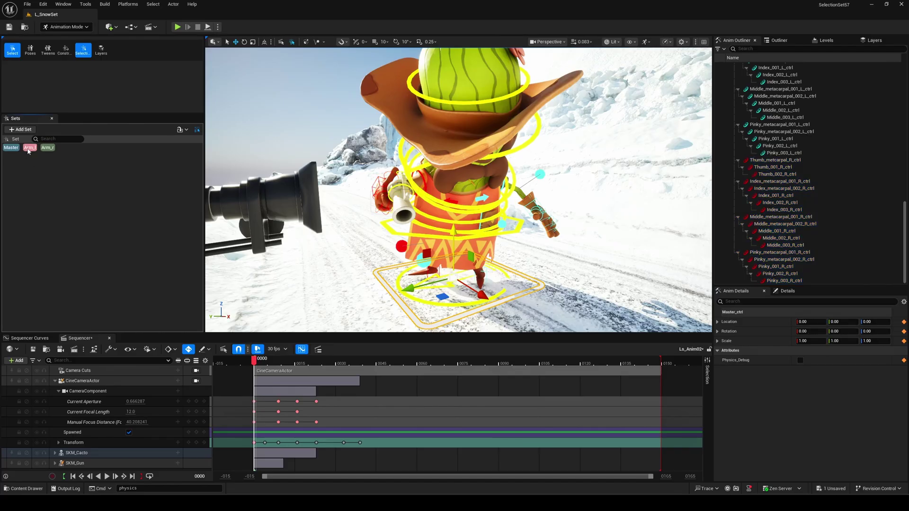
pyautogui.click(29, 149)
pyautogui.keyDown('shift'); pyautogui.click(52, 150); pyautogui.keyUp('shift')
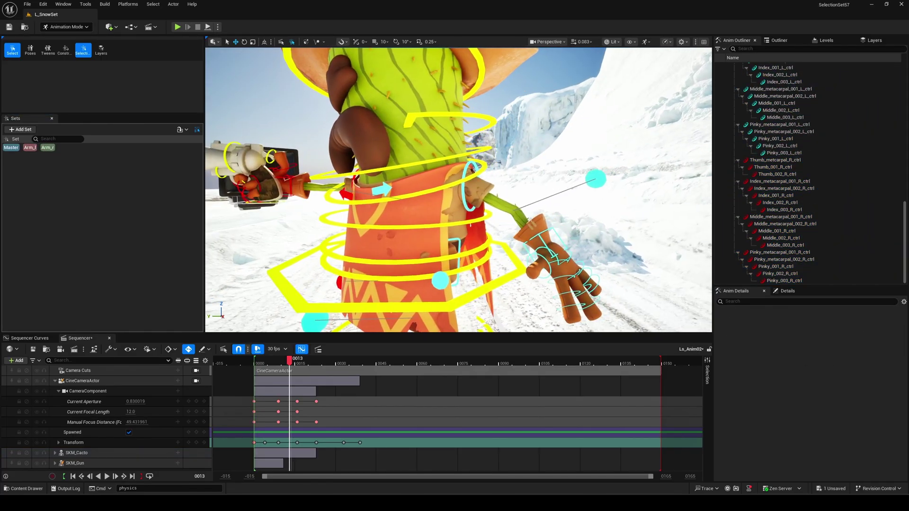
pyautogui.click(470, 166)
# - Add Shoulder_L to the Arm_l set and Shoulder_R to the Arm_r set
pyautogui.rightClick(33, 150)
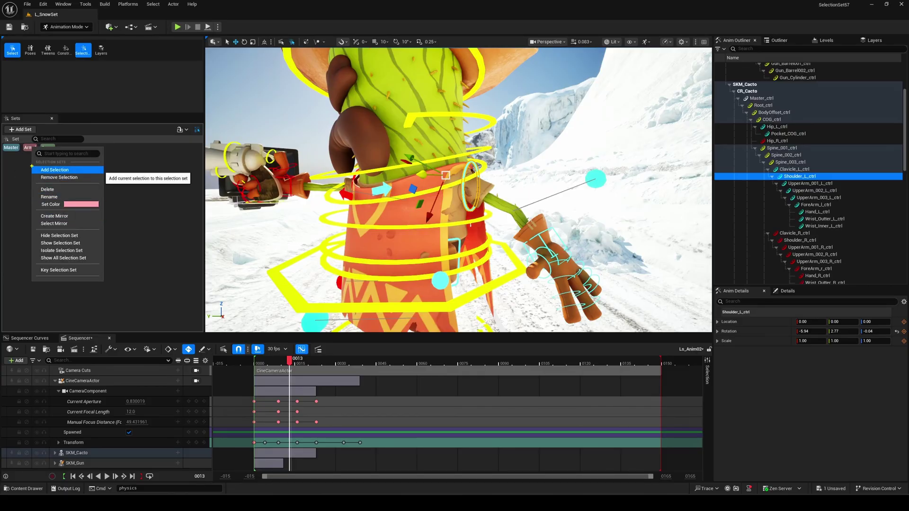
pyautogui.click(69, 171)
pyautogui.keyDown('alt'); pyautogui.moveTo(303, 190); pyautogui.dragTo(435, 194); pyautogui.keyUp('alt')
pyautogui.click(371, 189)
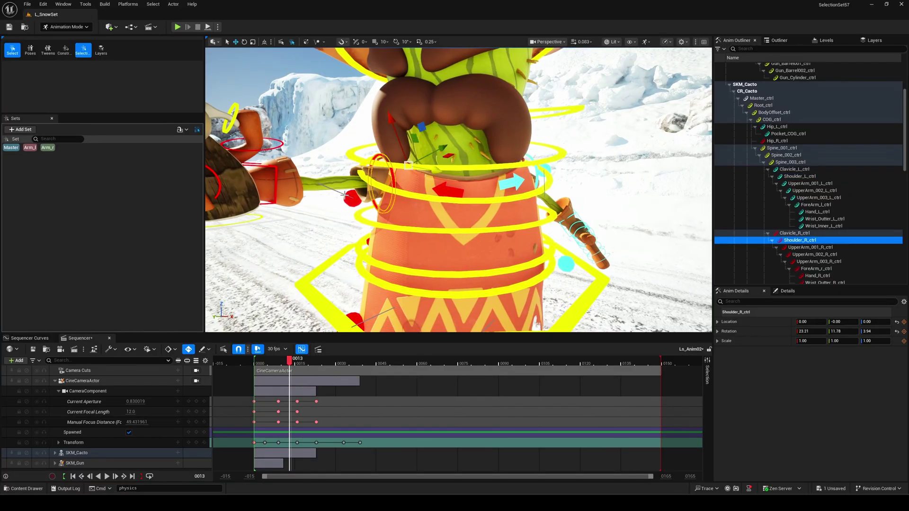
pyautogui.rightClick(54, 150)
pyautogui.click(76, 169)
pyautogui.click(48, 148)
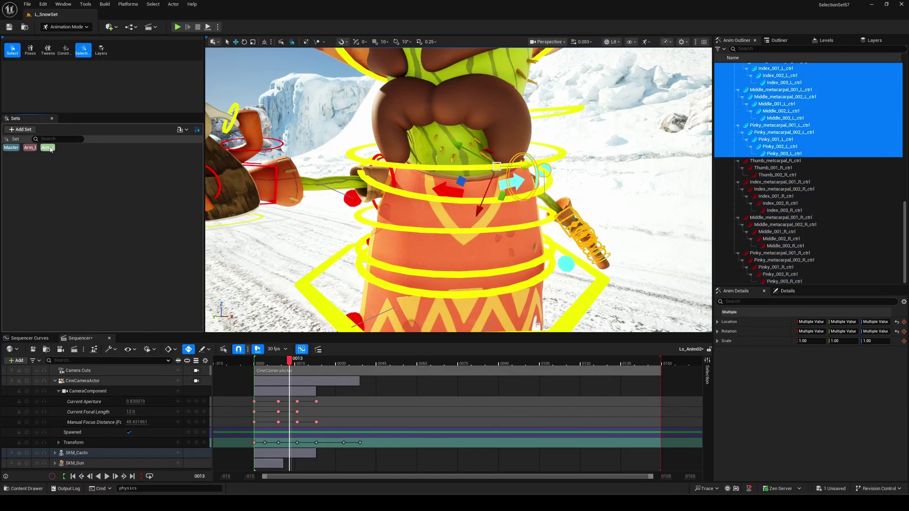
# - Clear the selection and give the Master set a new color
pyautogui.scroll(-5, 534, 85)
pyautogui.click(534, 85)
pyautogui.rightClick(8, 147)
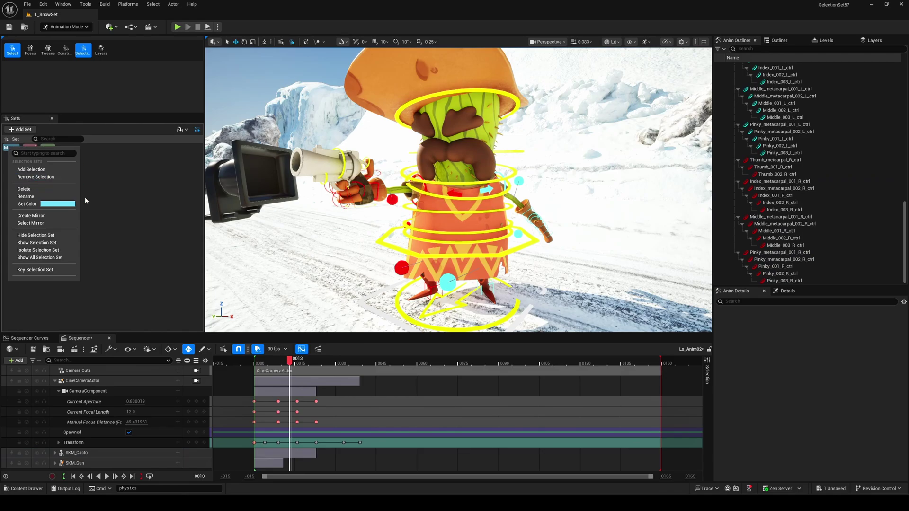
pyautogui.click(66, 204)
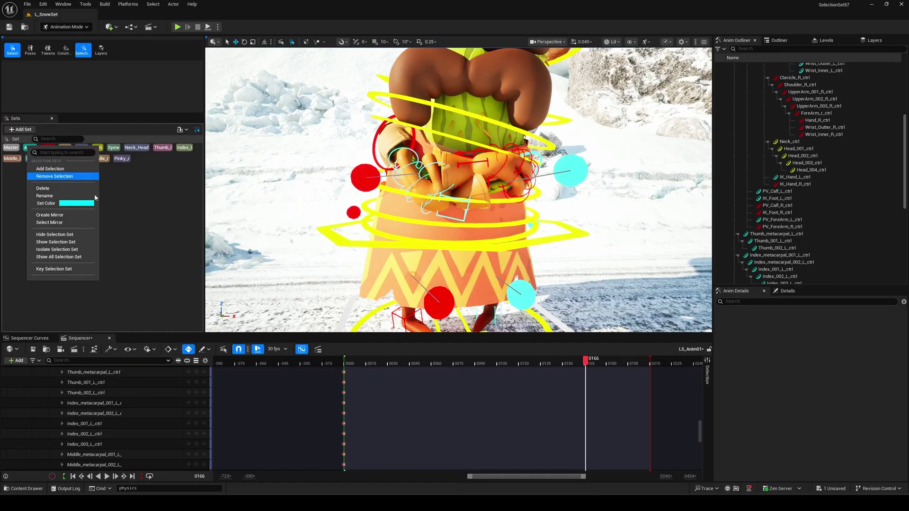
# - Isolate the Arm_l set's controls and play the animation from the start
pyautogui.click(62, 250)
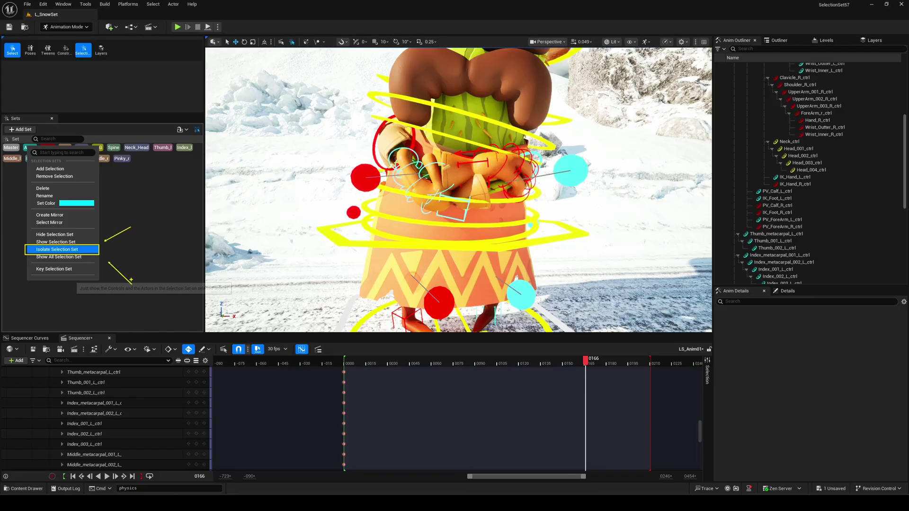
pyautogui.press('Escape')
pyautogui.click(71, 251)
pyautogui.scroll(6, 450, 251)
pyautogui.click(344, 361)
pyautogui.press('e')
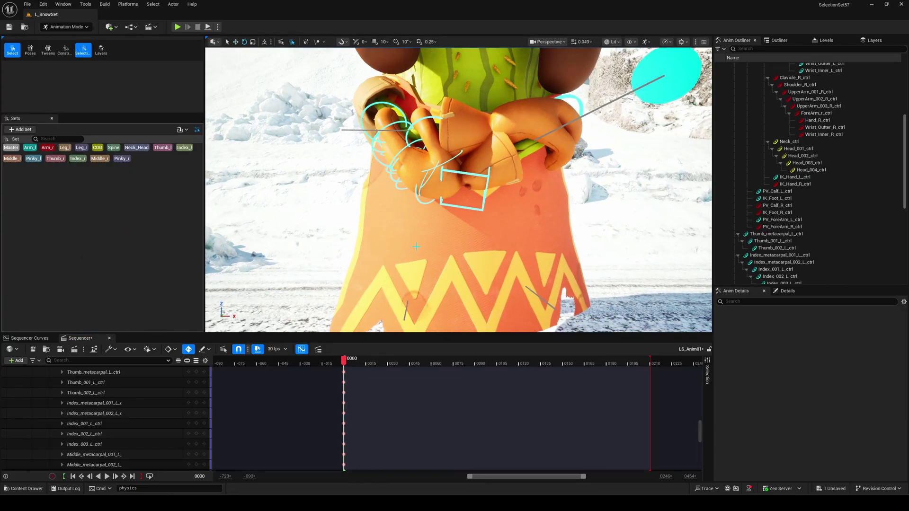
pyautogui.press('space')
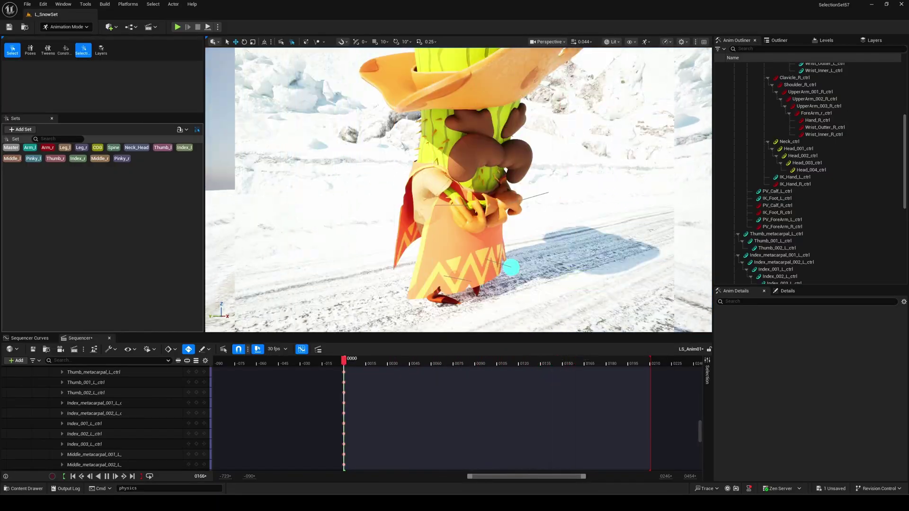
# - Isolate the COG set, then the Spine set, and frame the view on it
pyautogui.rightClick(100, 148)
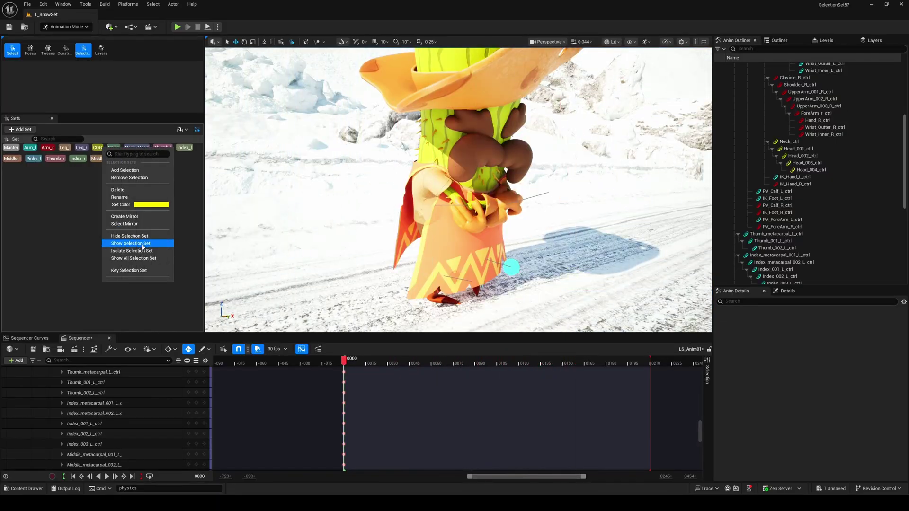
pyautogui.click(143, 250)
pyautogui.rightClick(113, 147)
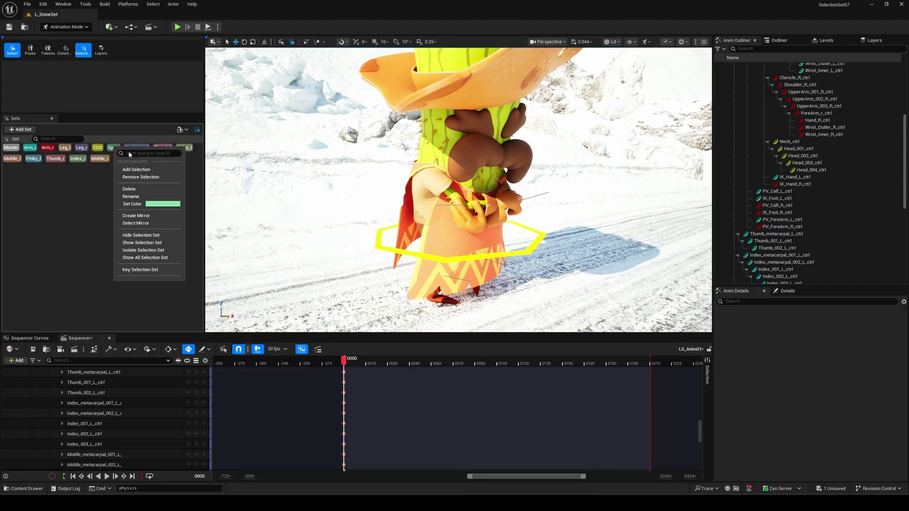
pyautogui.click(165, 252)
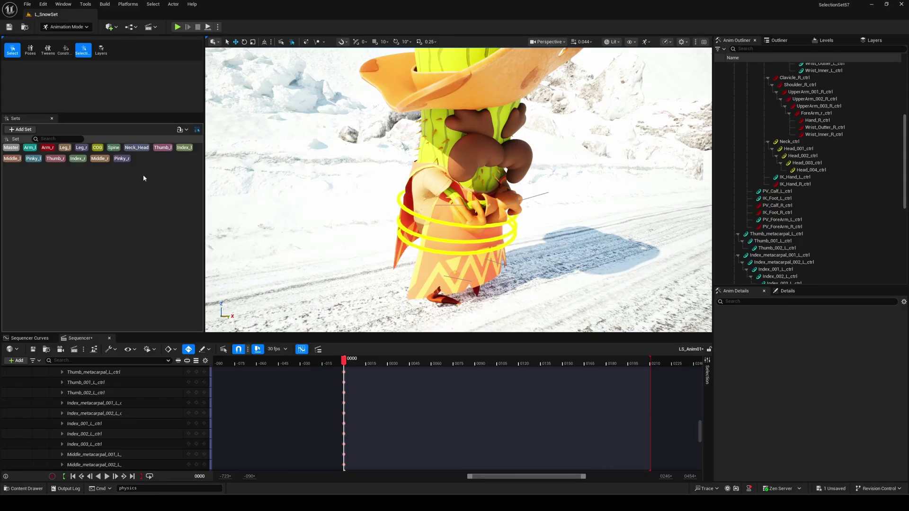
pyautogui.press('f')
# - Isolate the Index_l, Middle_l and Pinky_l finger sets in turn
pyautogui.rightClick(184, 148)
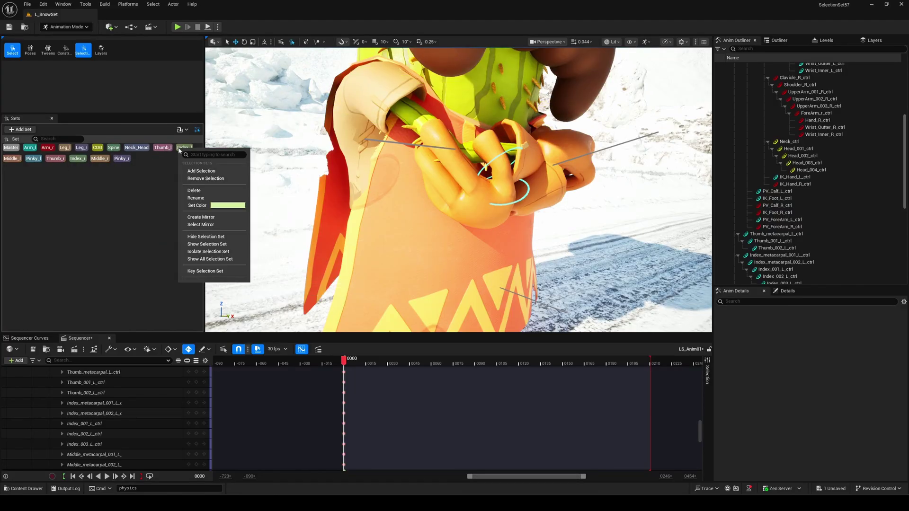
pyautogui.click(186, 252)
pyautogui.rightClick(12, 159)
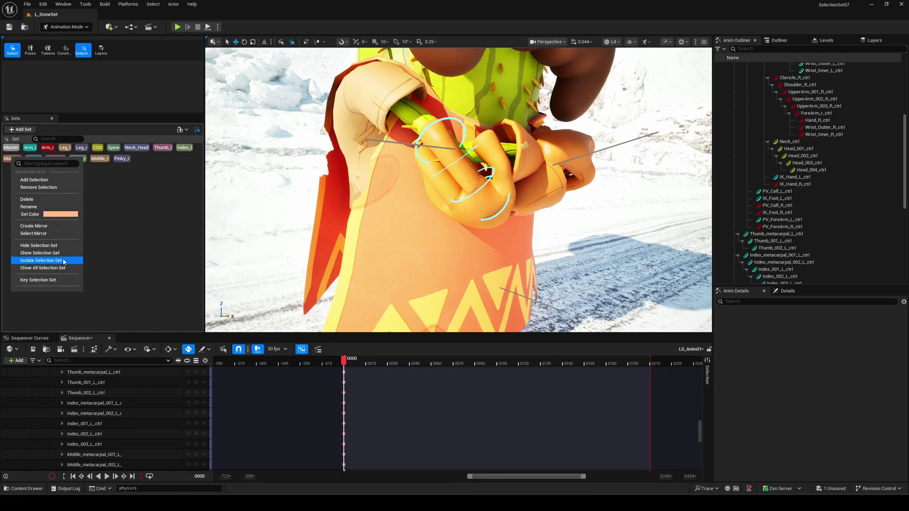
pyautogui.click(63, 262)
pyautogui.rightClick(38, 159)
pyautogui.click(74, 266)
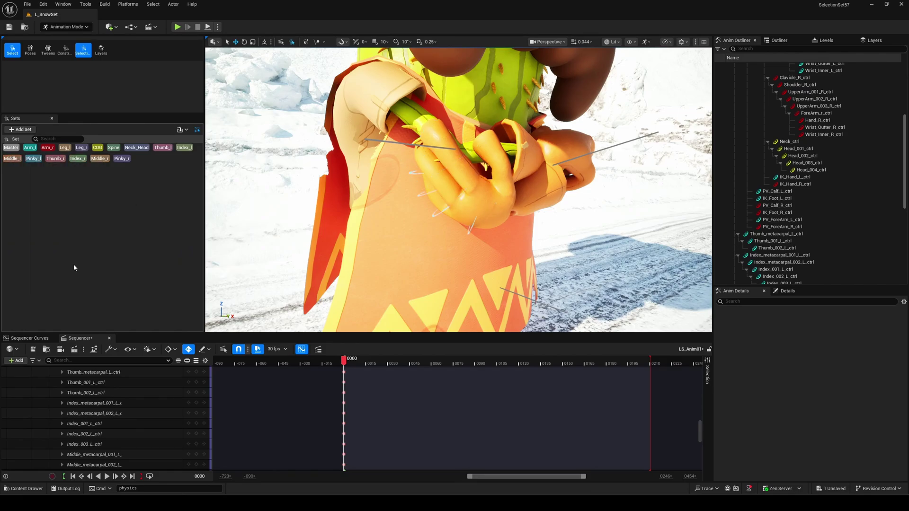
# - Show all selection sets again and resume playback
pyautogui.rightClick(114, 147)
pyautogui.click(150, 262)
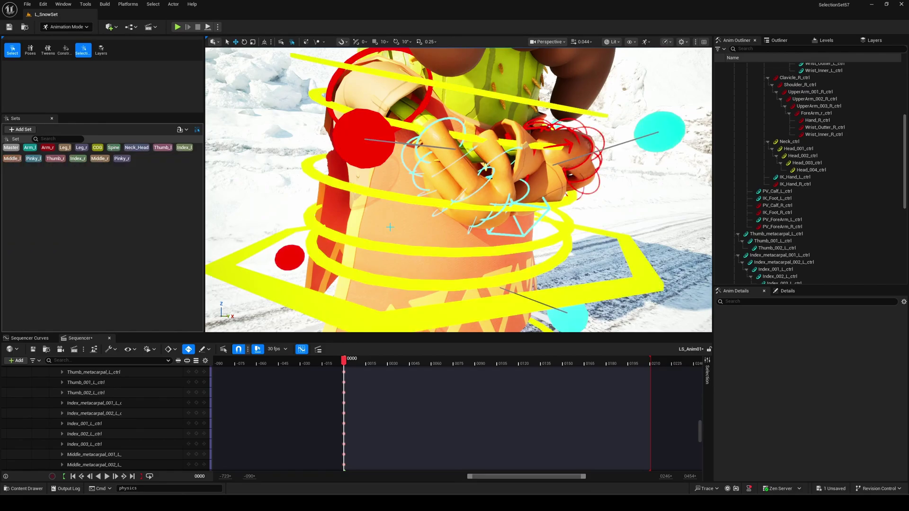
pyautogui.scroll(-5, 390, 227)
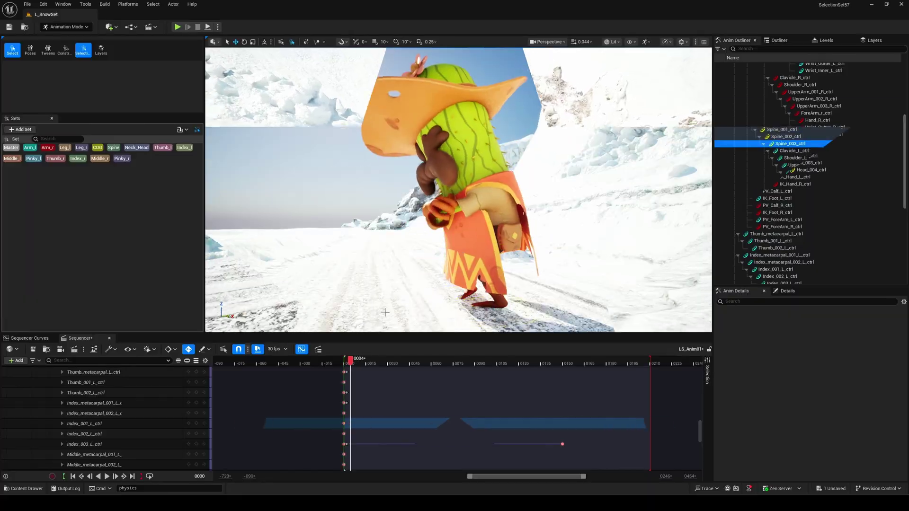
pyautogui.press('space')
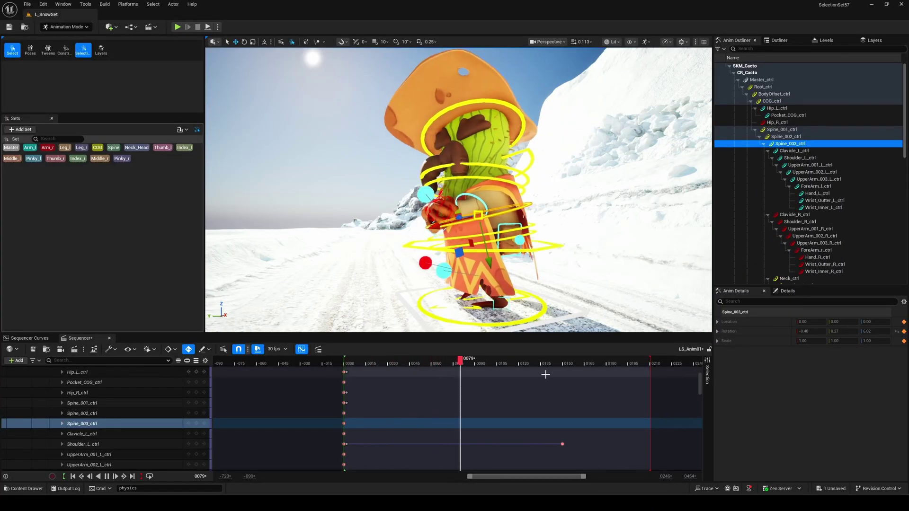
# - Stop playback at frame 0115 and key the Spine set's controls there
pyautogui.press('space')
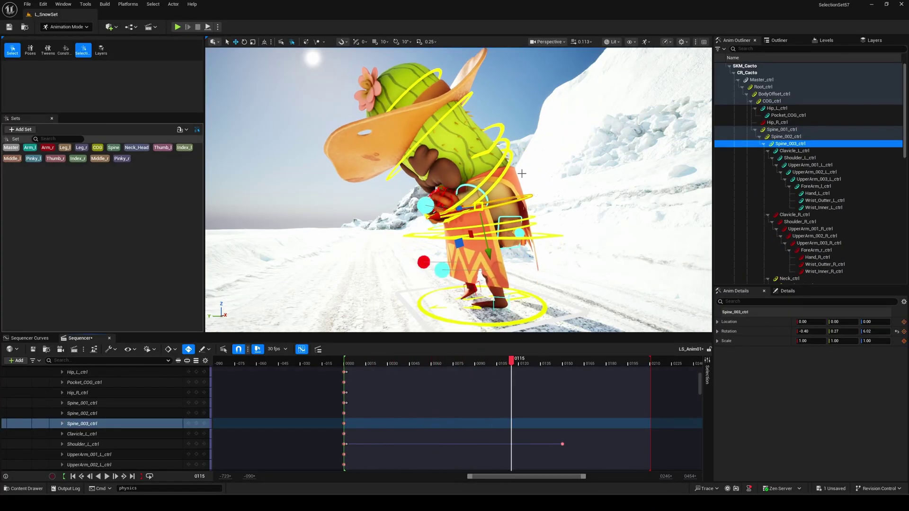
pyautogui.click(508, 166)
pyautogui.click(528, 196)
pyautogui.rightClick(113, 148)
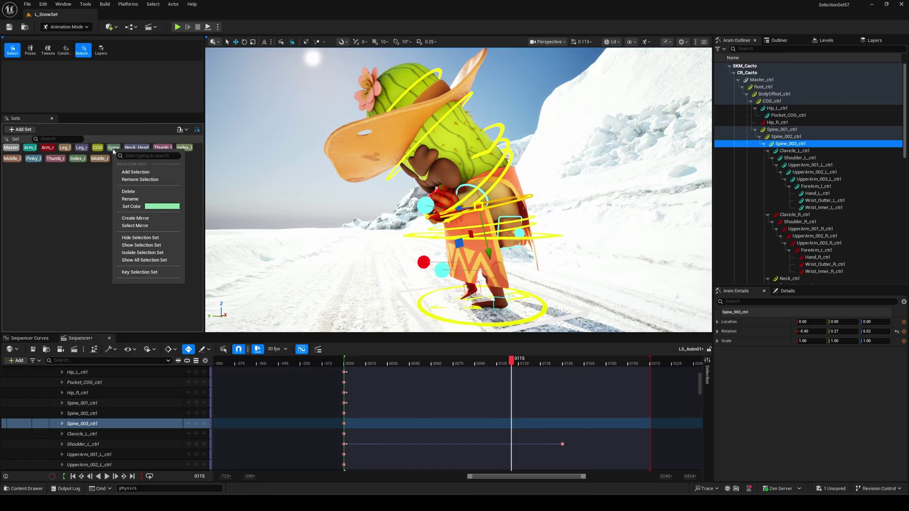
pyautogui.click(165, 277)
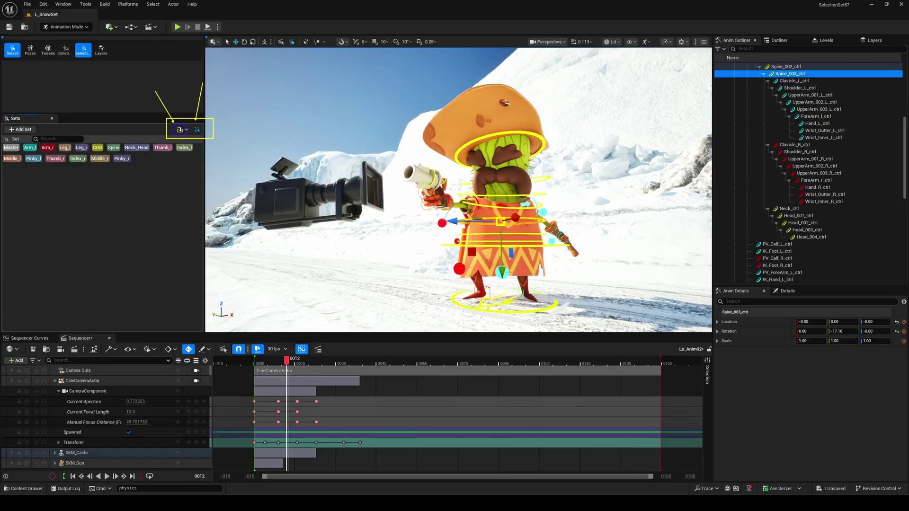
# - Open the import and export options at the top of the Sets panel
pyautogui.click(182, 129)
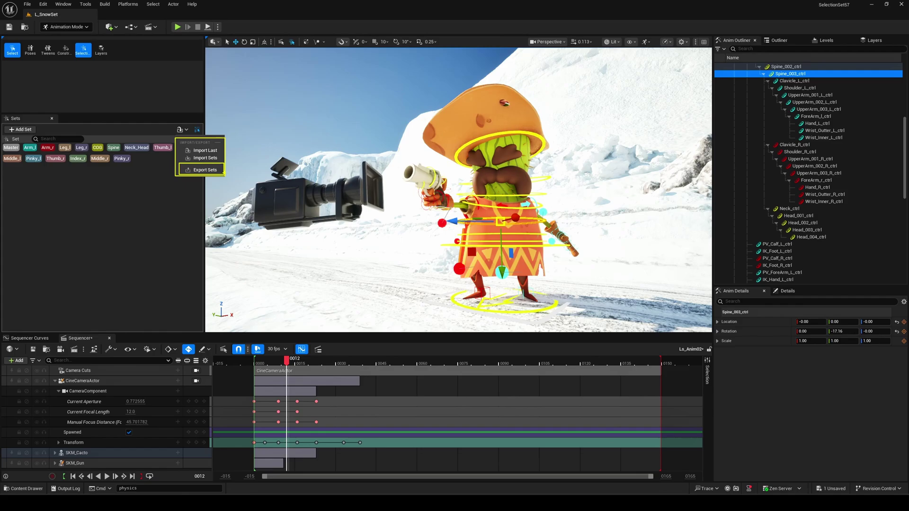
# - Export the sets to Cacto_SetSelection.json and scroll through its item names and mirrored controls
pyautogui.click(207, 169)
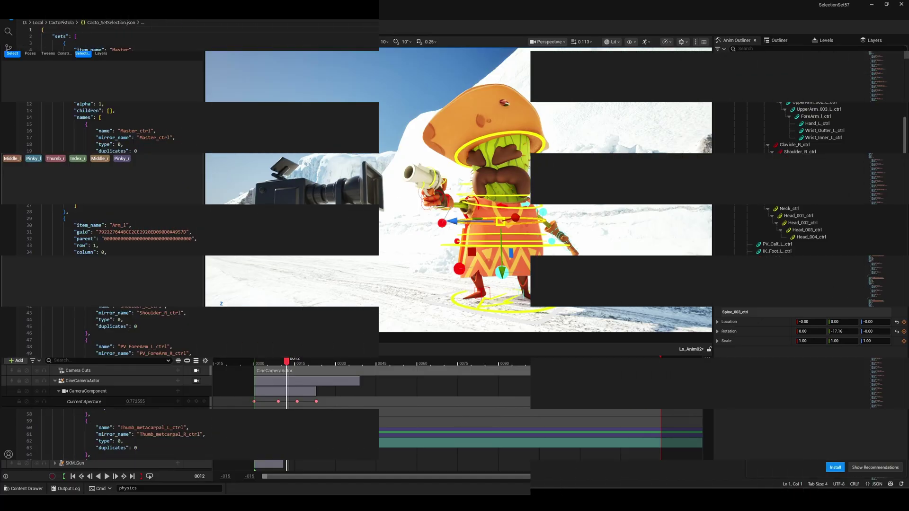
pyautogui.scroll(-20, 428, 185)
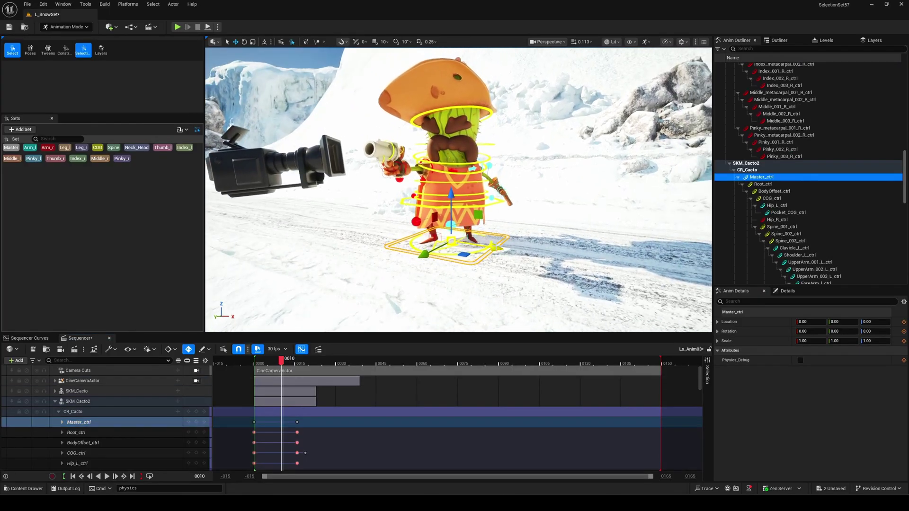
# - Move SKM_Cacto2 right, toggle off SKM_Gun and SKM_Cacto, and make SKM_Cacto2 active for the sets
pyautogui.moveTo(579, 261); pyautogui.dragTo(655, 265)
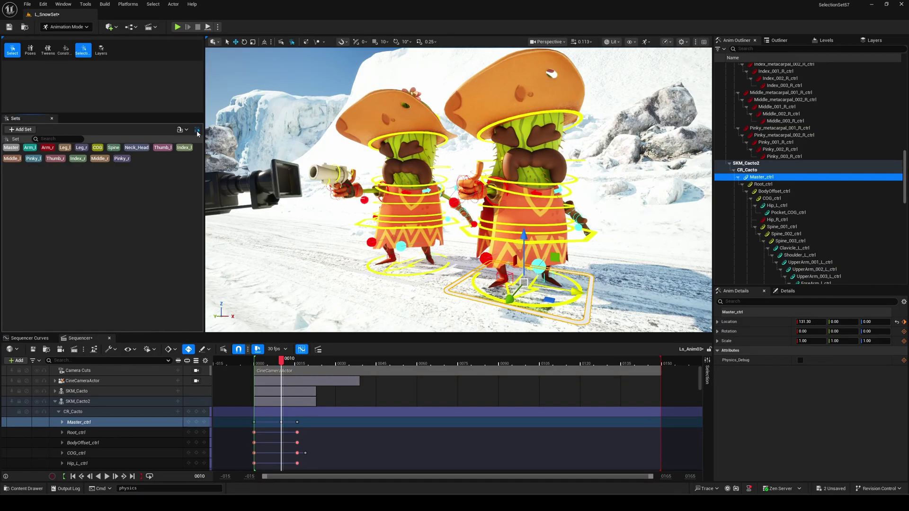
pyautogui.click(197, 130)
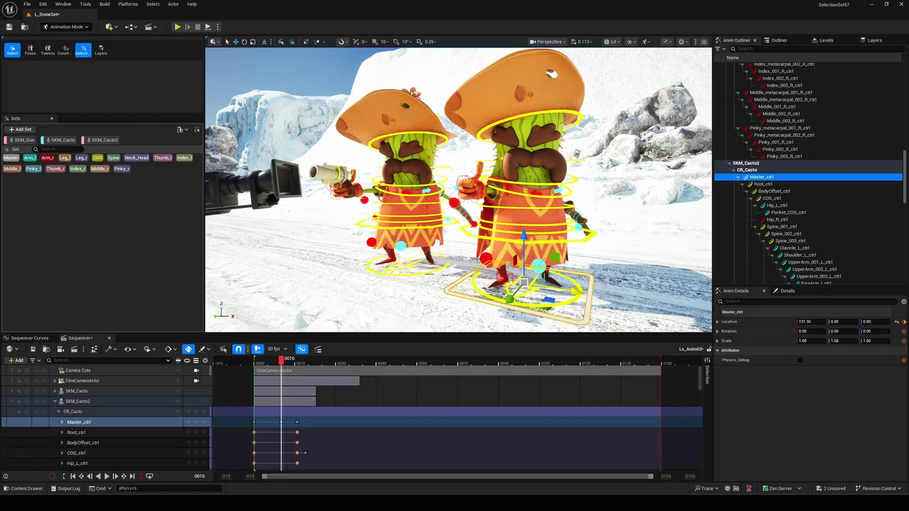
pyautogui.click(24, 140)
pyautogui.click(59, 141)
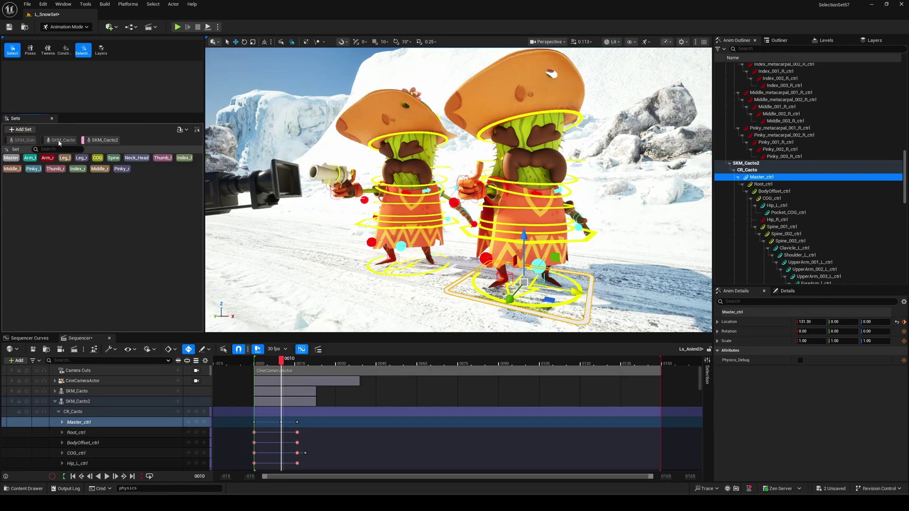
pyautogui.click(104, 140)
pyautogui.click(59, 141)
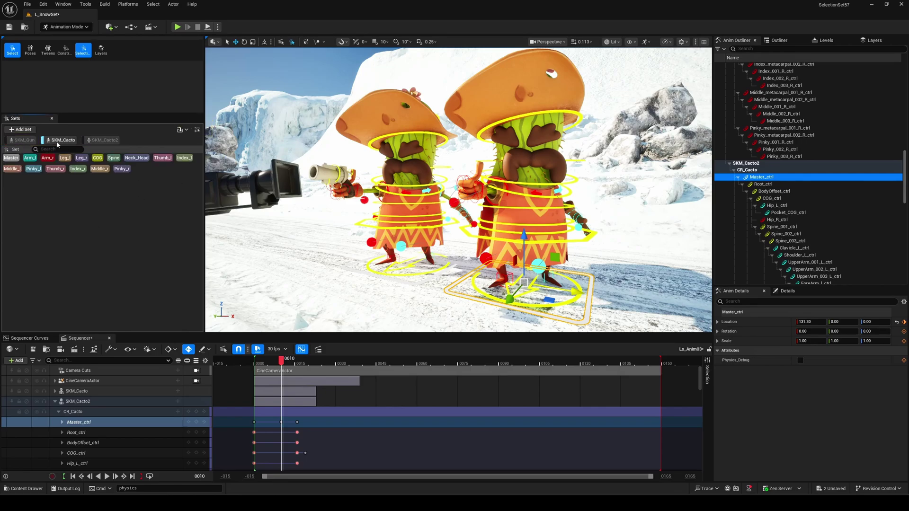
pyautogui.click(97, 141)
# - Select the COG, Spine, Neck_Head, then Spine set controls on the active cactus
pyautogui.click(97, 158)
pyautogui.click(113, 158)
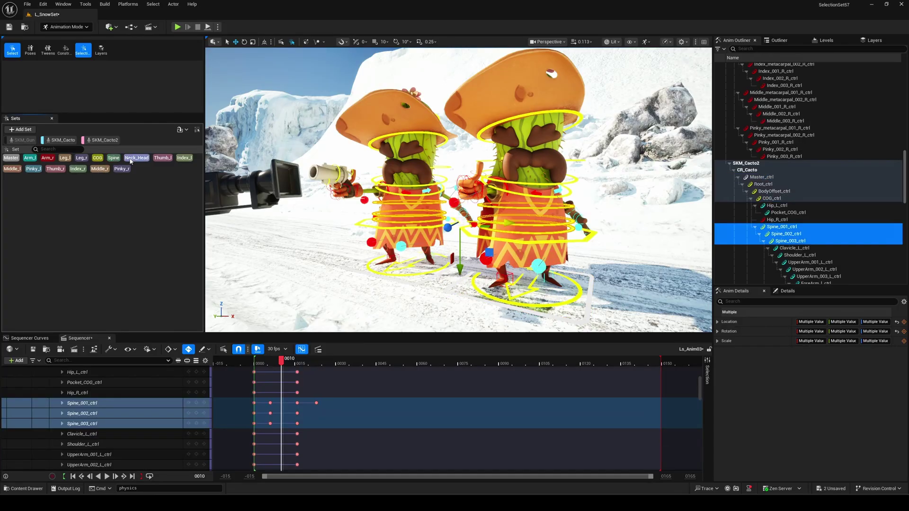
pyautogui.click(133, 158)
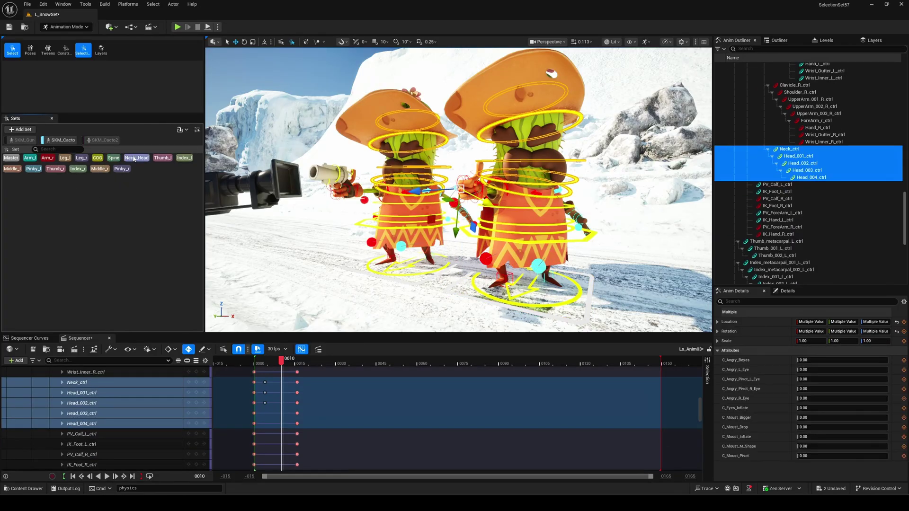
pyautogui.click(114, 158)
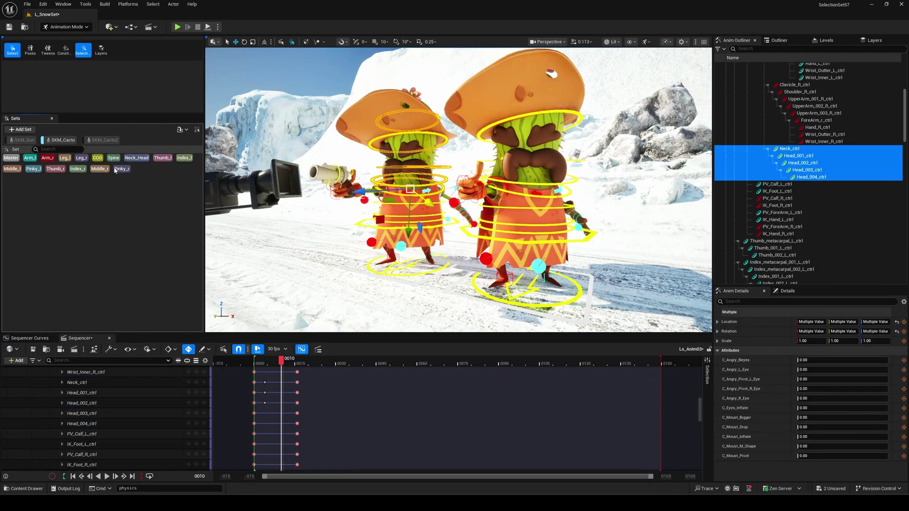
# - Select the Neck_Head set on SKM_Cacto2, then SKM_Cacto, then SKM_Cacto2 again
pyautogui.click(102, 140)
pyautogui.click(137, 158)
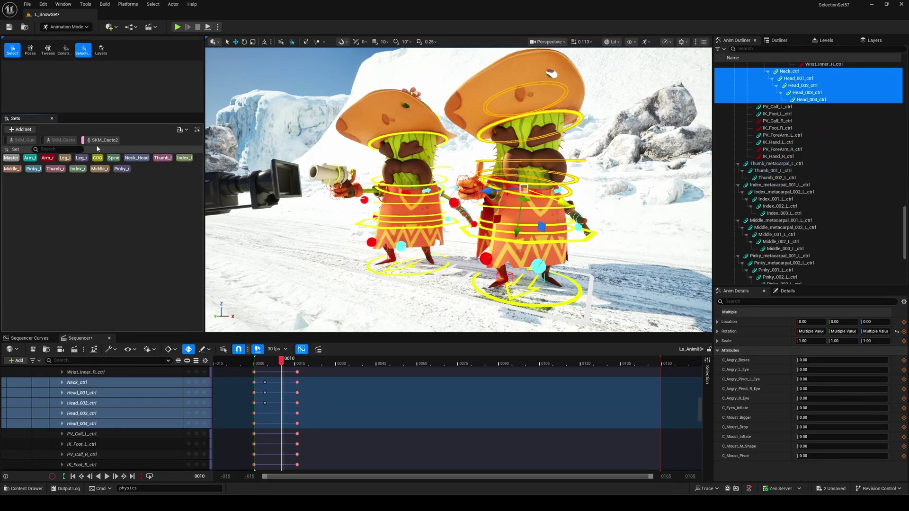
pyautogui.click(65, 140)
pyautogui.click(136, 159)
pyautogui.click(97, 141)
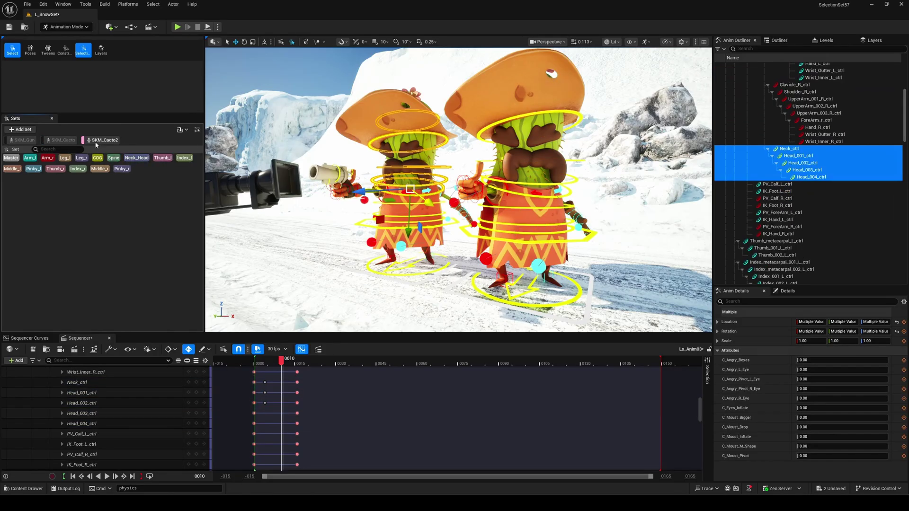
pyautogui.click(136, 159)
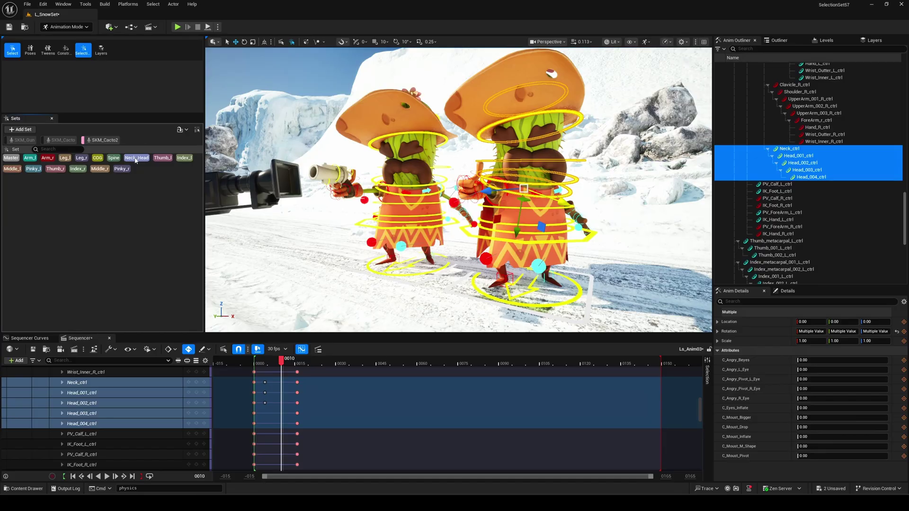